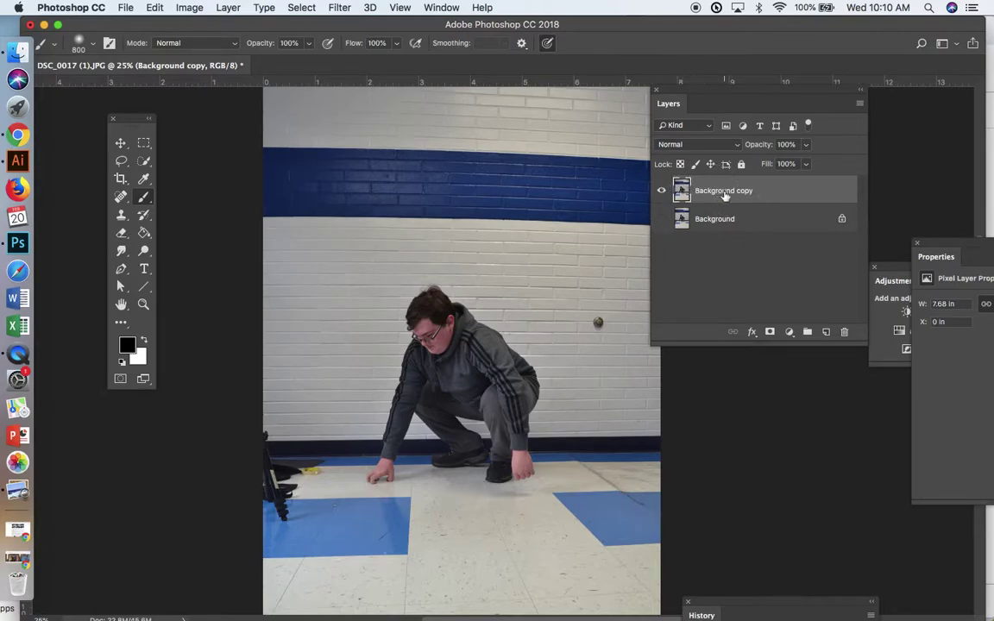
# Step: Add a layer mask to the Background copy layer and ready the Quick Selection tool on the layer's image
pyautogui.click(771, 333)
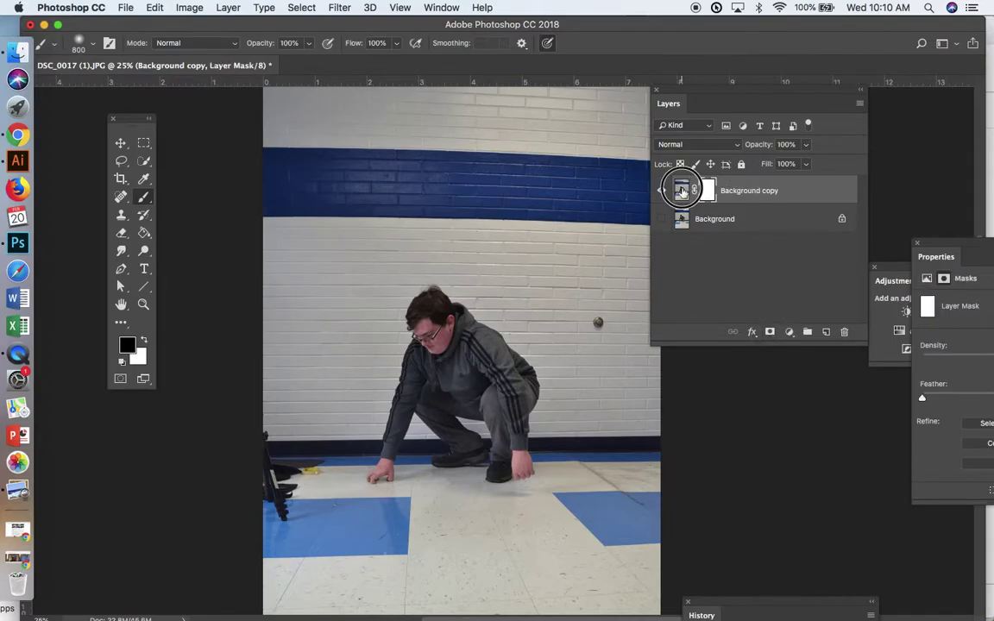
pyautogui.click(681, 189)
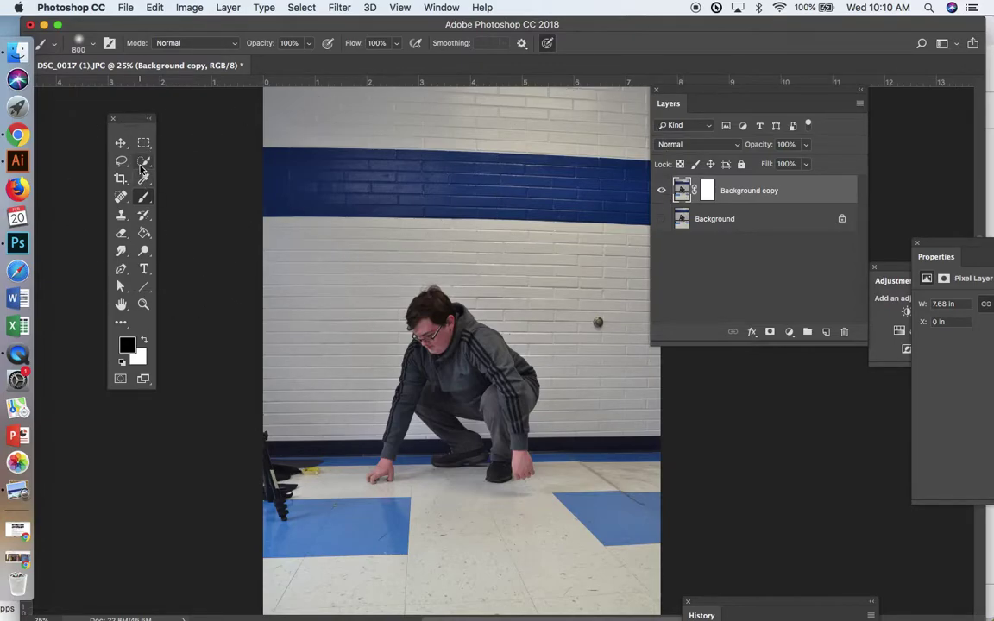
pyautogui.moveTo(143, 160); pyautogui.dragTo(188, 162)
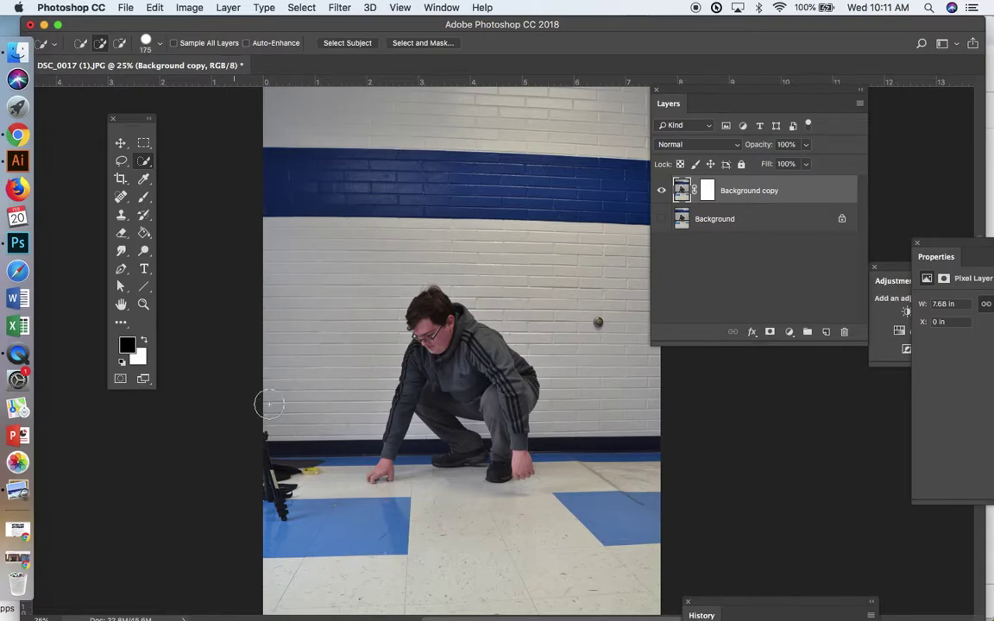
pyautogui.moveTo(109, 25); pyautogui.dragTo(127, 25)
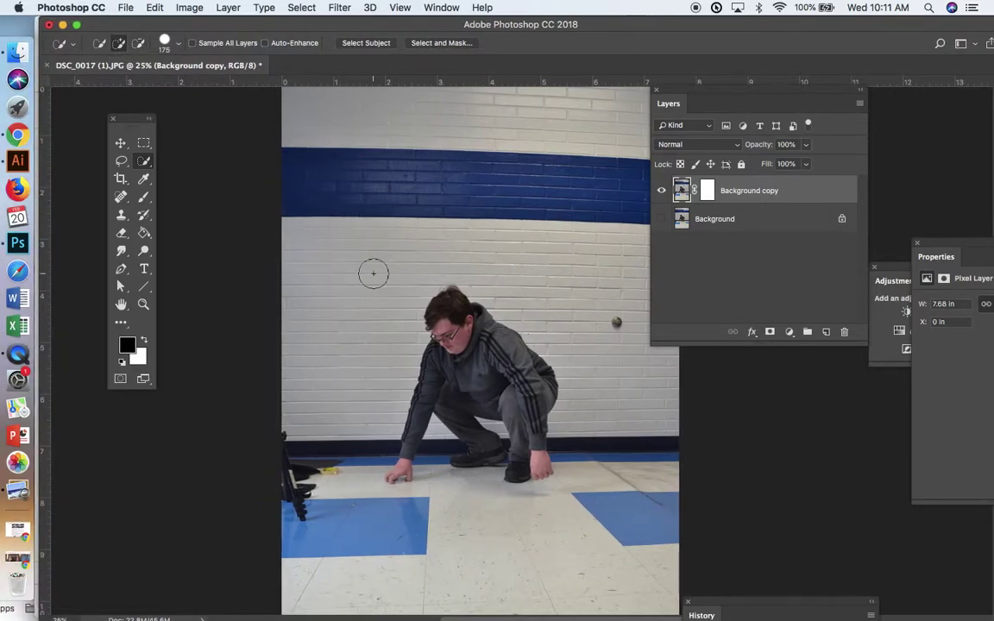
# Step: Quick-select the brick wall and its blue stripe around the crouching man, enlarging the brush to 500
pyautogui.moveTo(354, 373); pyautogui.dragTo(360, 278)
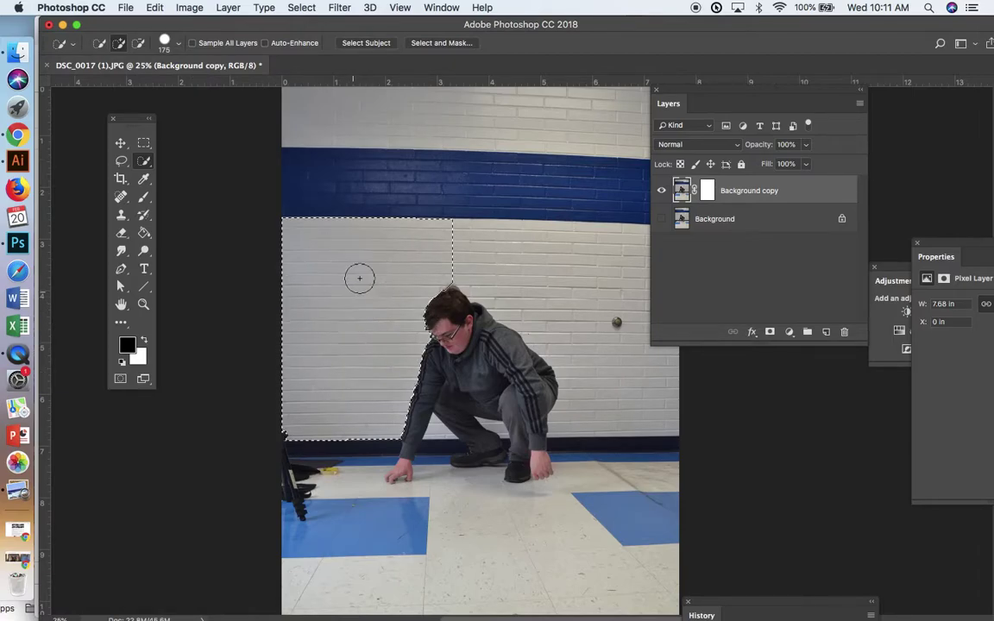
pyautogui.press(']')
pyautogui.press(']')
pyautogui.press(']')
pyautogui.press(']')
pyautogui.press(']')
pyautogui.moveTo(360, 278)
pyautogui.mouseDown()
pyautogui.moveTo(368, 187)
pyautogui.moveTo(515, 174)
pyautogui.moveTo(610, 277)
pyautogui.moveTo(637, 348)
pyautogui.moveTo(593, 265)
pyautogui.mouseUp()
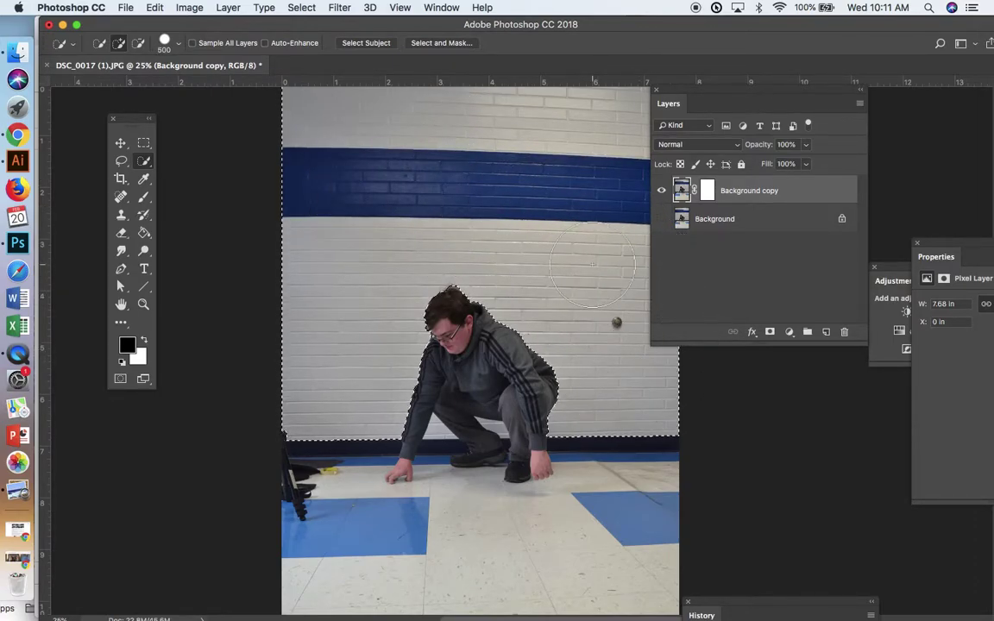
# Step: Extend the selection over the tiled floor below the man, including most of the white tiles
pyautogui.scroll(2, 586, 262)
pyautogui.scroll(-5, 396, 241)
pyautogui.hscroll(2, 396, 242)
pyautogui.scroll(-2, 397, 246)
pyautogui.moveTo(370, 459)
pyautogui.mouseDown()
pyautogui.moveTo(399, 477)
pyautogui.moveTo(485, 483)
pyautogui.mouseUp()
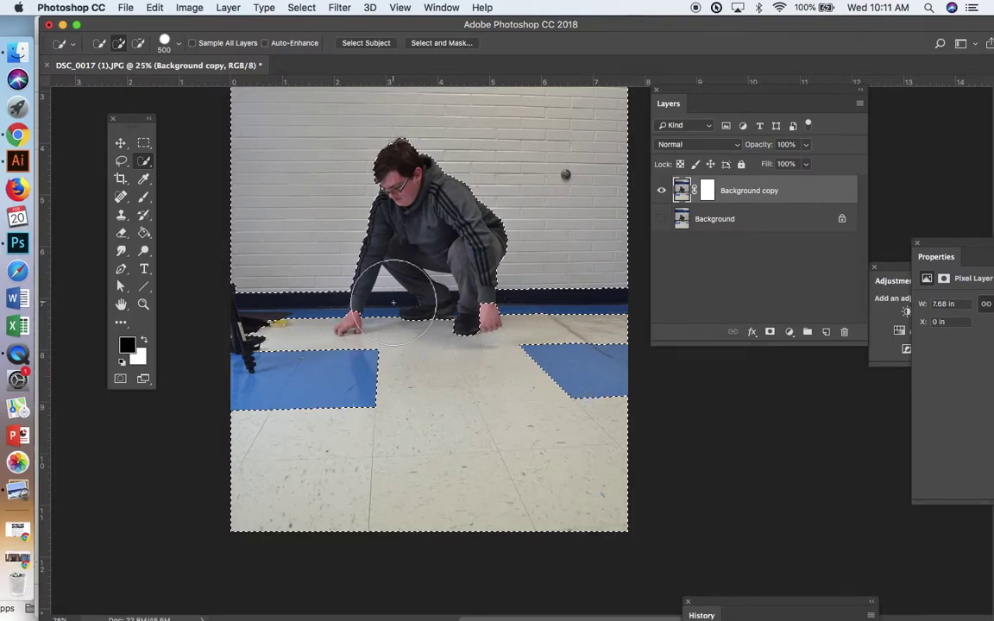
# Step: Subtract the hand beside the front shoe from the selection, using a Quick Selection brush size of 60
pyautogui.press('super+d')
pyautogui.press('super+equal')
pyautogui.press('super+equal')
pyautogui.press('super+equal')
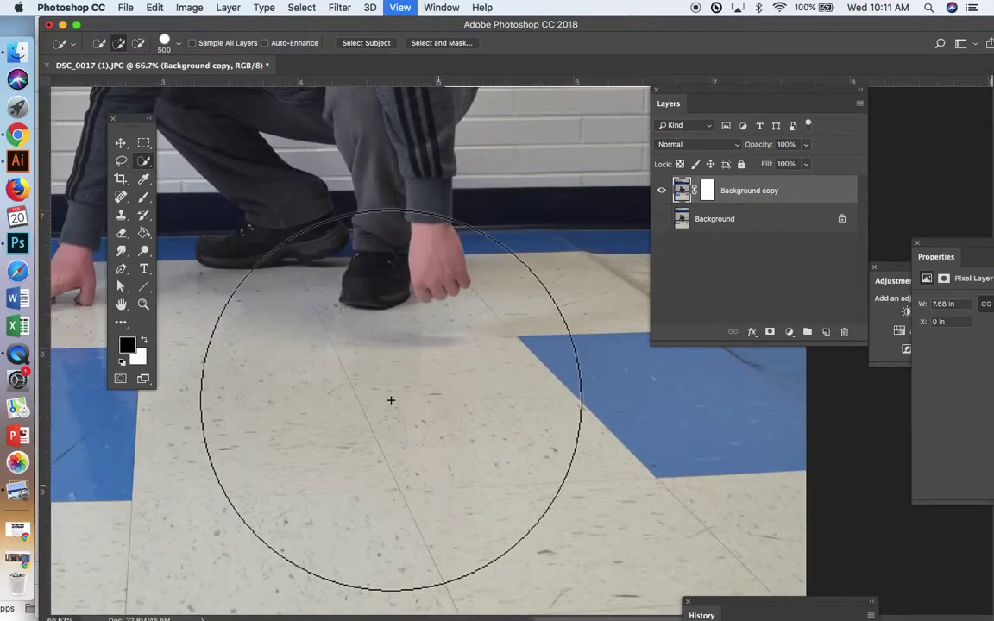
pyautogui.moveTo(391, 399)
pyautogui.mouseDown()
pyautogui.moveTo(386, 277)
pyautogui.moveTo(422, 256)
pyautogui.mouseUp()
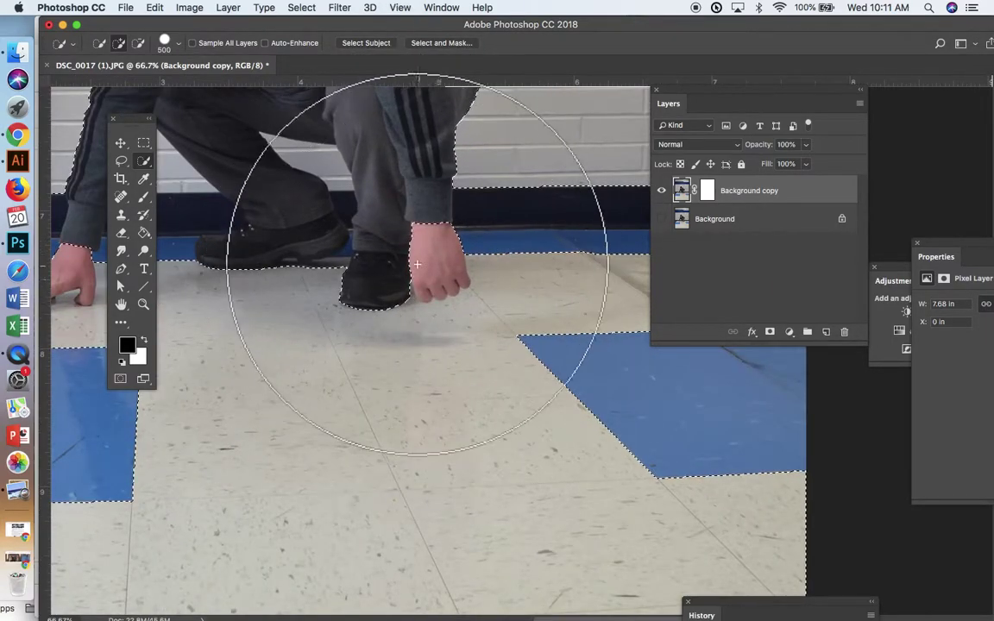
pyautogui.press('[')
pyautogui.press('[')
pyautogui.press('[')
pyautogui.press('[')
pyautogui.press('[')
pyautogui.press('[')
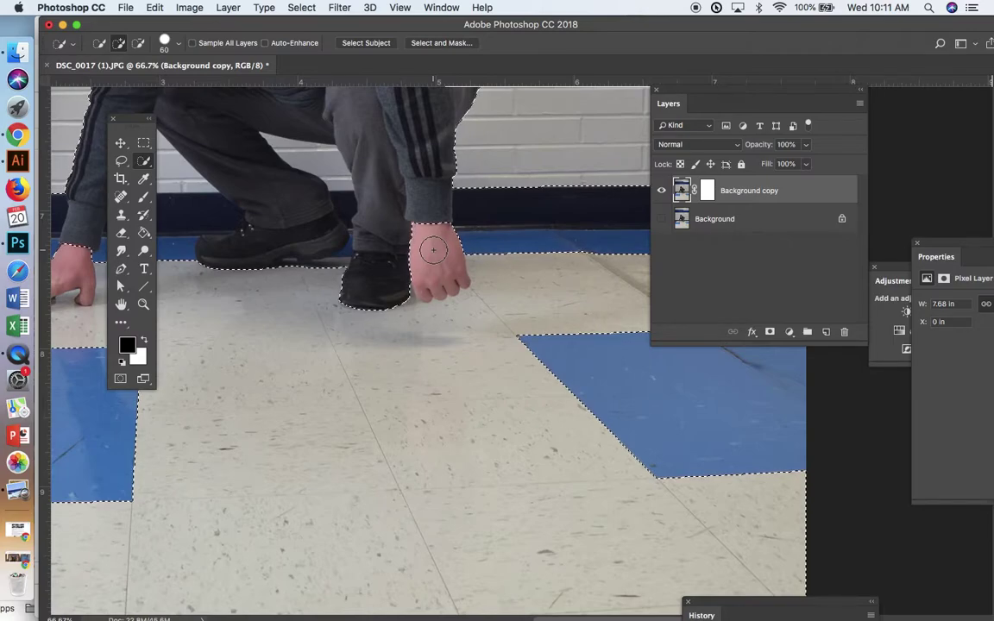
pyautogui.click(135, 44)
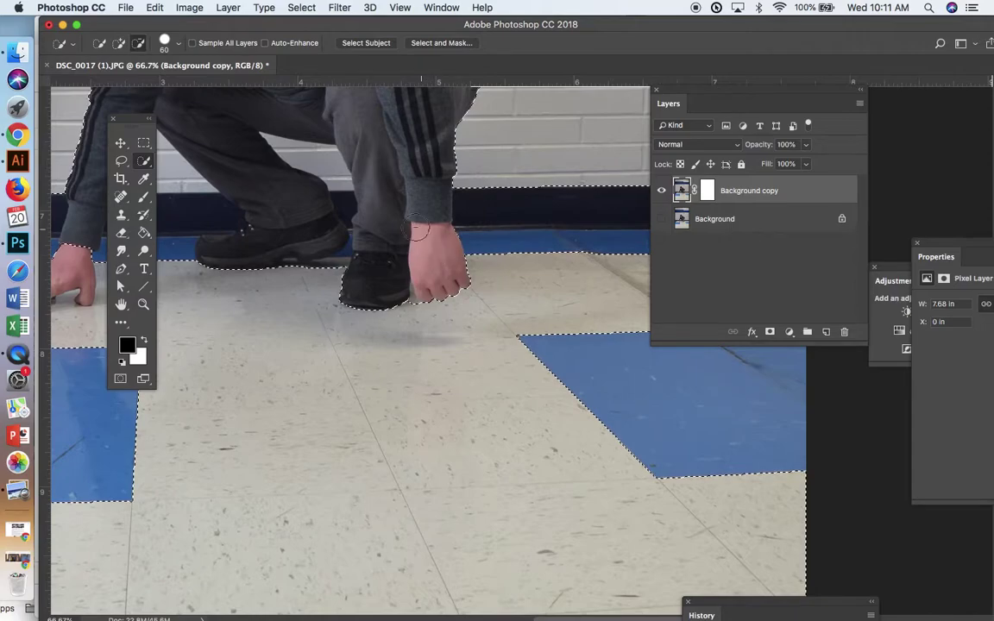
# Step: Return the Quick Selection tool to adding and temporarily toggle it to subtracting over the hand
pyautogui.hscroll(-2, 460, 351)
pyautogui.scroll(1, 461, 351)
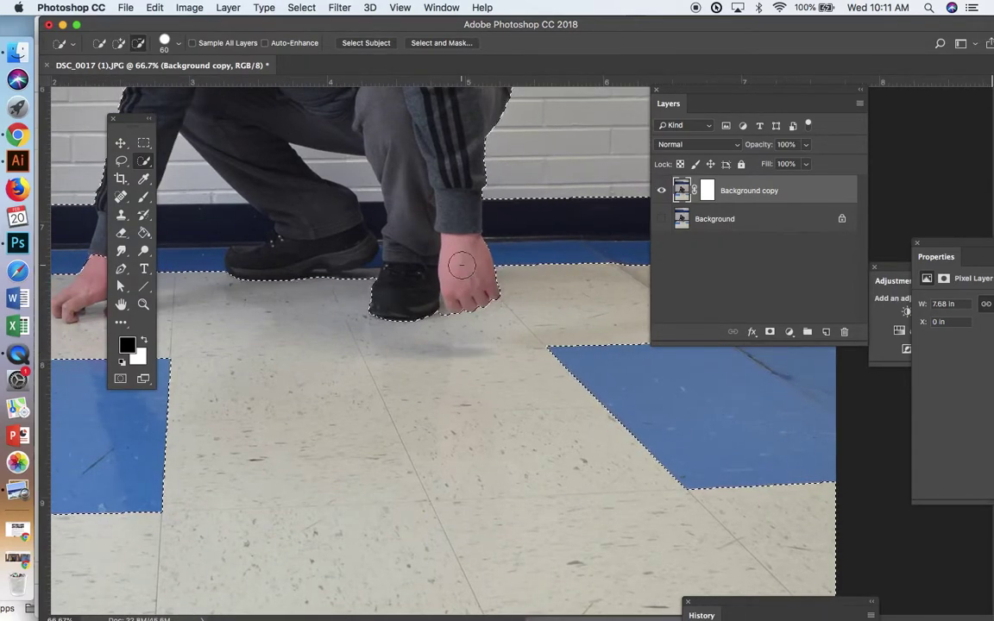
pyautogui.click(119, 44)
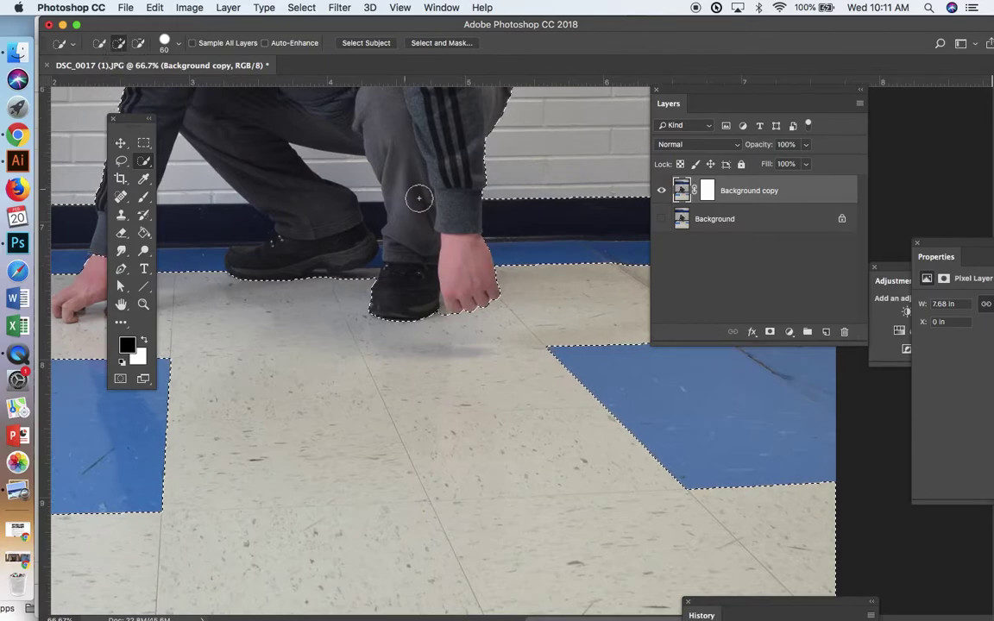
pyautogui.press('alt')
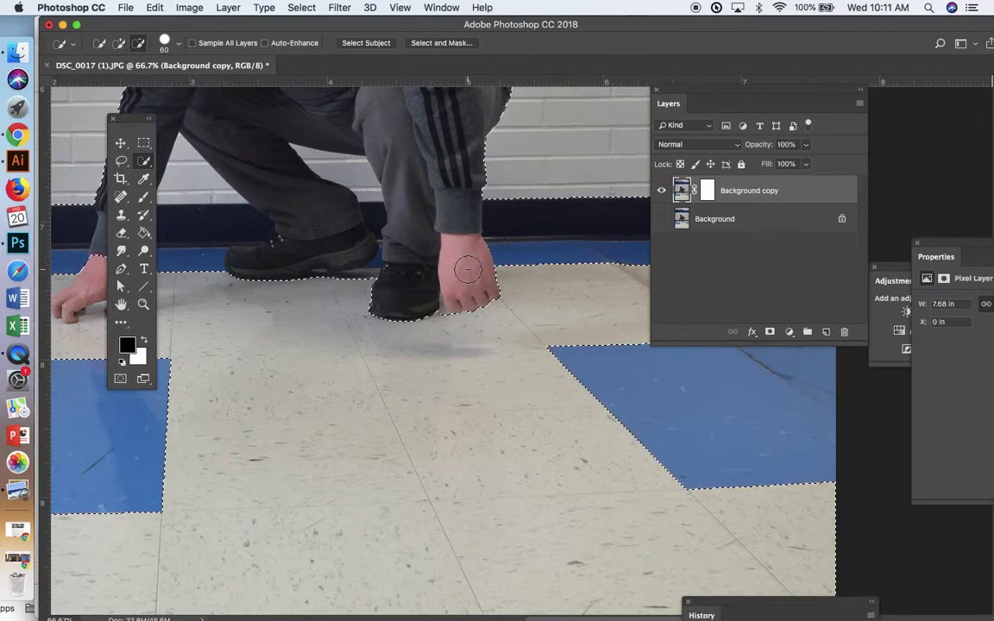
# Step: Subtract the other hand, with its fingers on the floor, from the selection, reducing the brush to 35
pyautogui.hscroll(-5, 468, 269)
pyautogui.scroll(2, 468, 270)
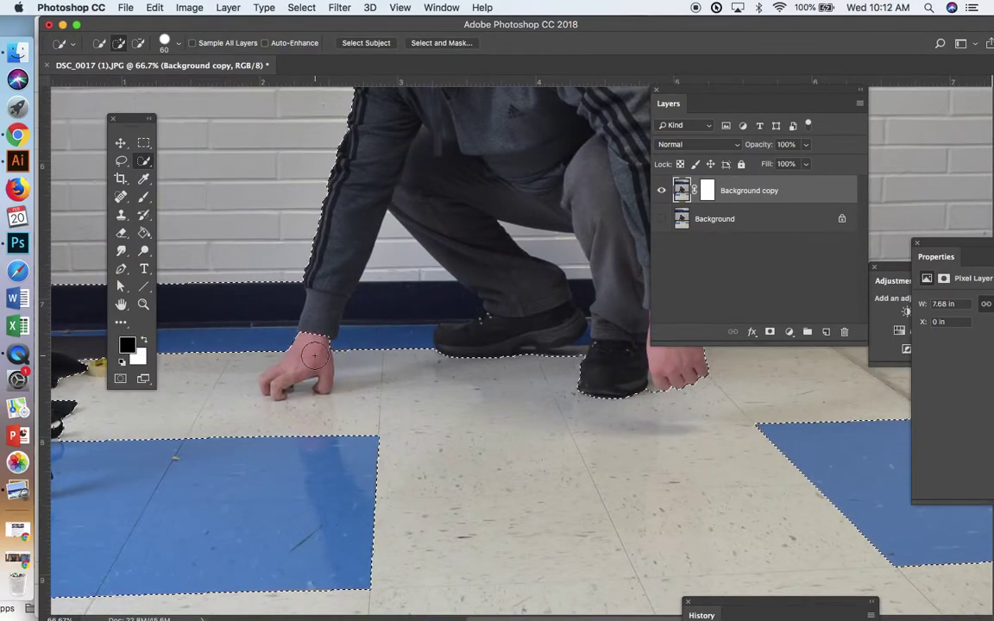
pyautogui.press('[')
pyautogui.press('[')
pyautogui.press('[')
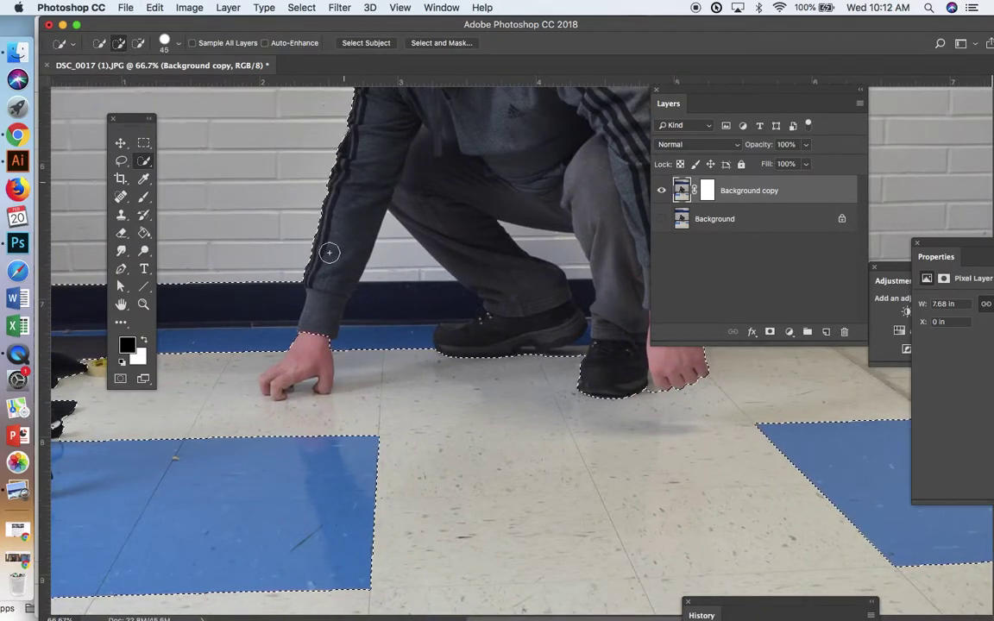
pyautogui.moveTo(309, 356); pyautogui.dragTo(294, 379)
pyautogui.press('[')
pyautogui.press('alt')
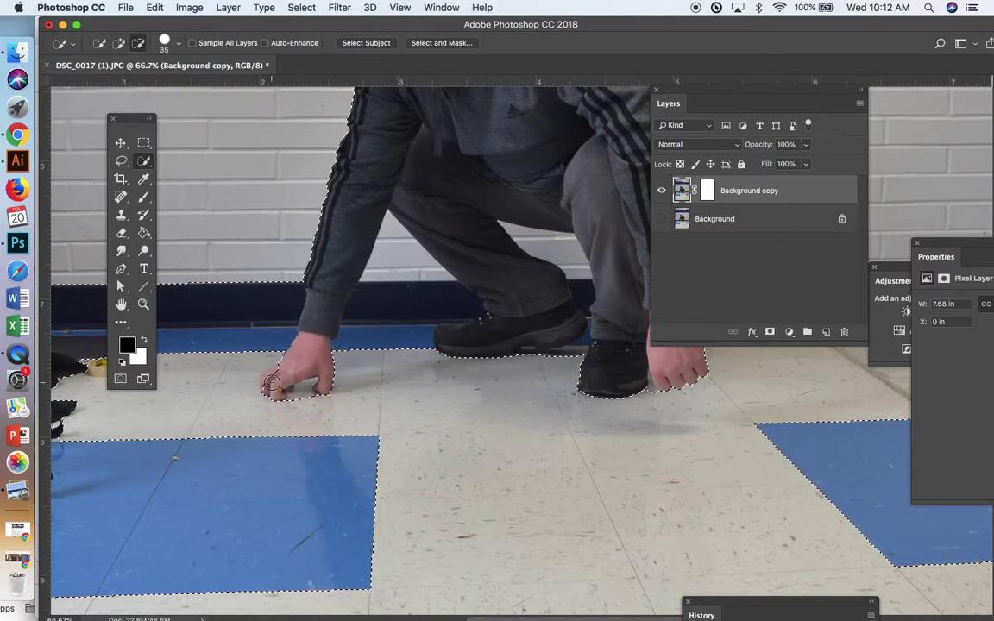
pyautogui.press('alt+super+z')
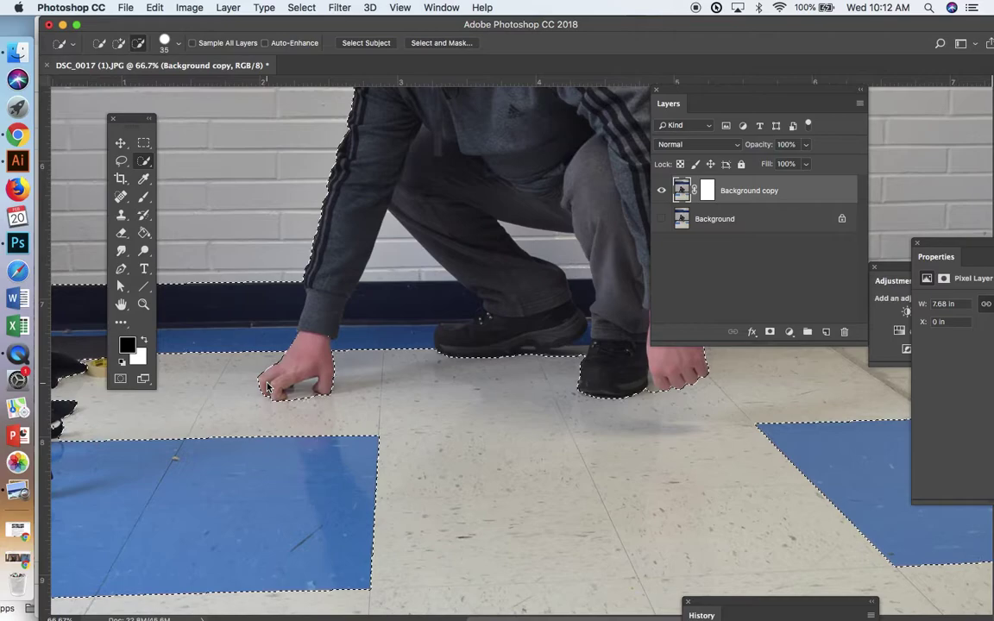
# Step: Target the layer mask of the Background copy layer while keeping the wall and floor selection active
pyautogui.scroll(5, 344, 377)
pyautogui.hscroll(5, 344, 377)
pyautogui.press('super+minus')
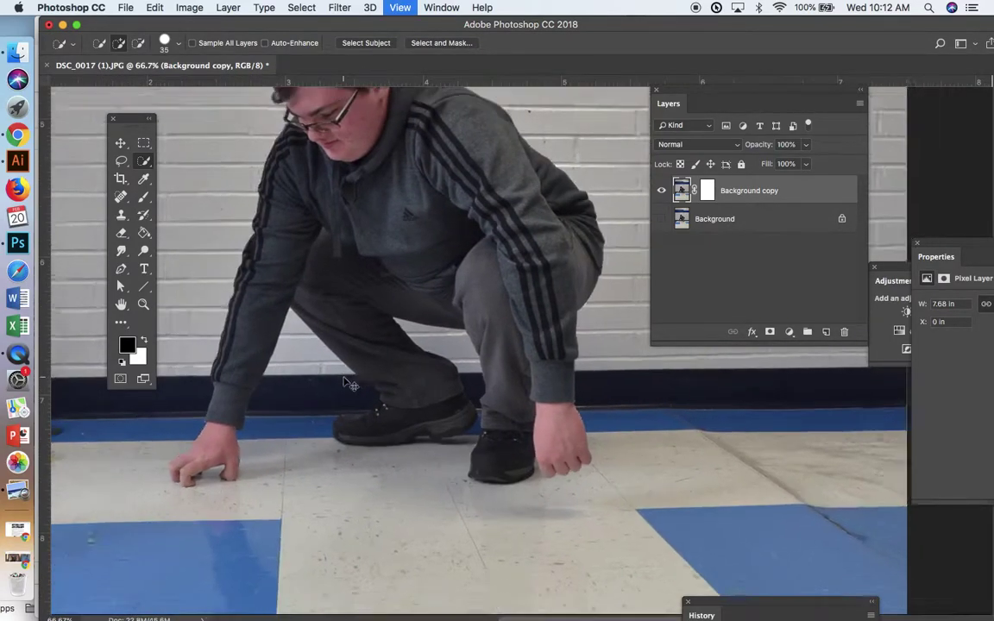
pyautogui.scroll(3, 390, 184)
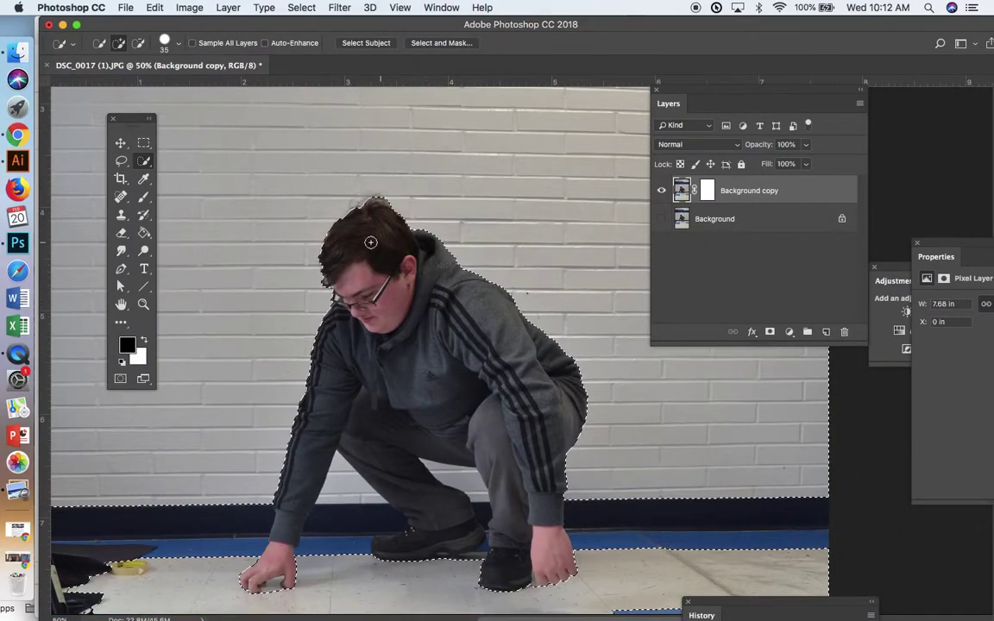
pyautogui.scroll(-2, 617, 298)
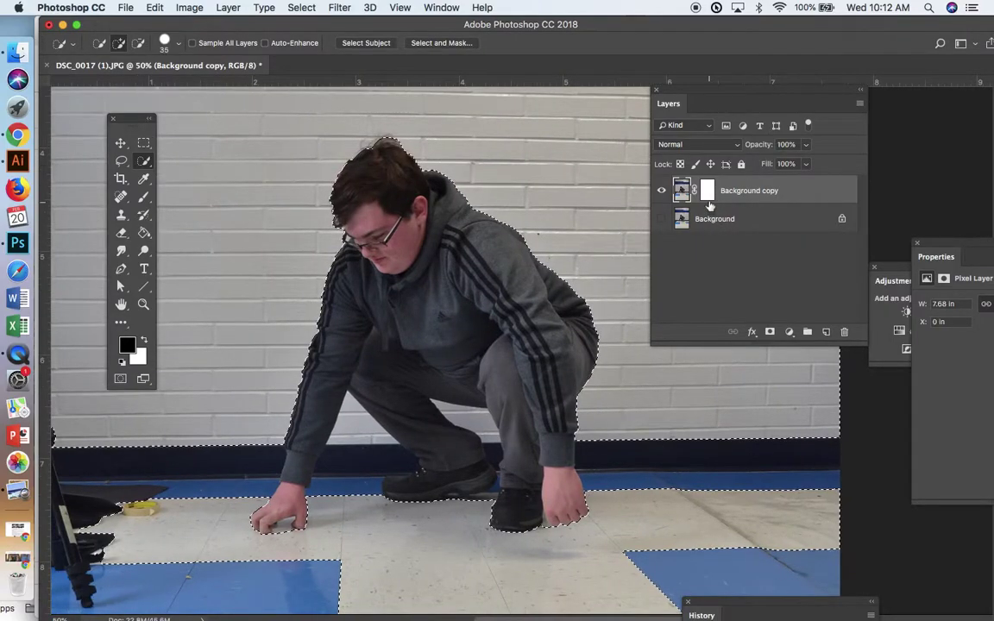
pyautogui.click(707, 190)
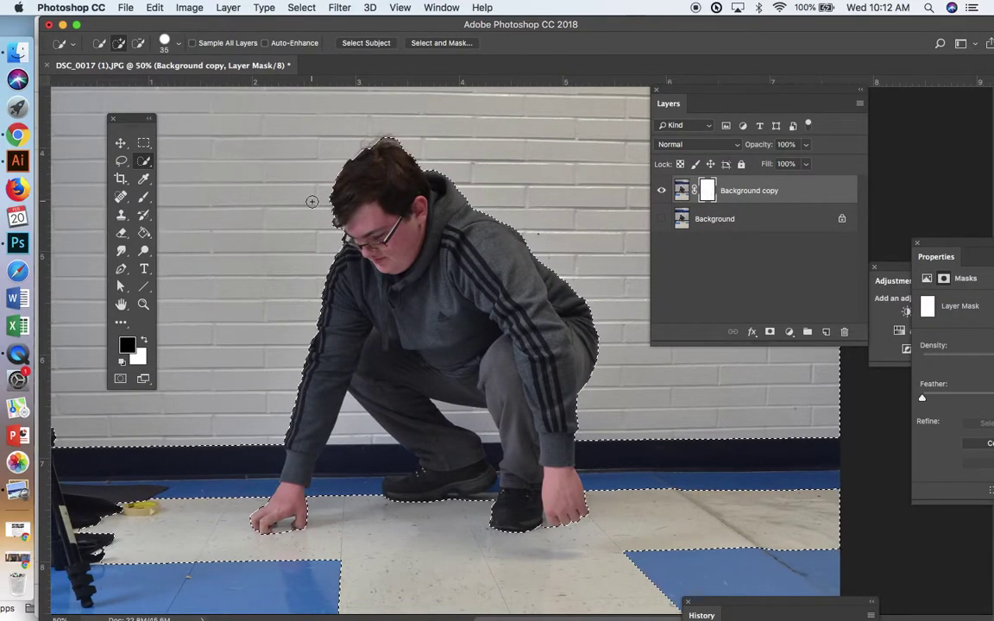
pyautogui.press('super+h')
pyautogui.press('super+minus')
pyautogui.press('super+minus')
pyautogui.press('super+minus')
pyautogui.press('super+h')
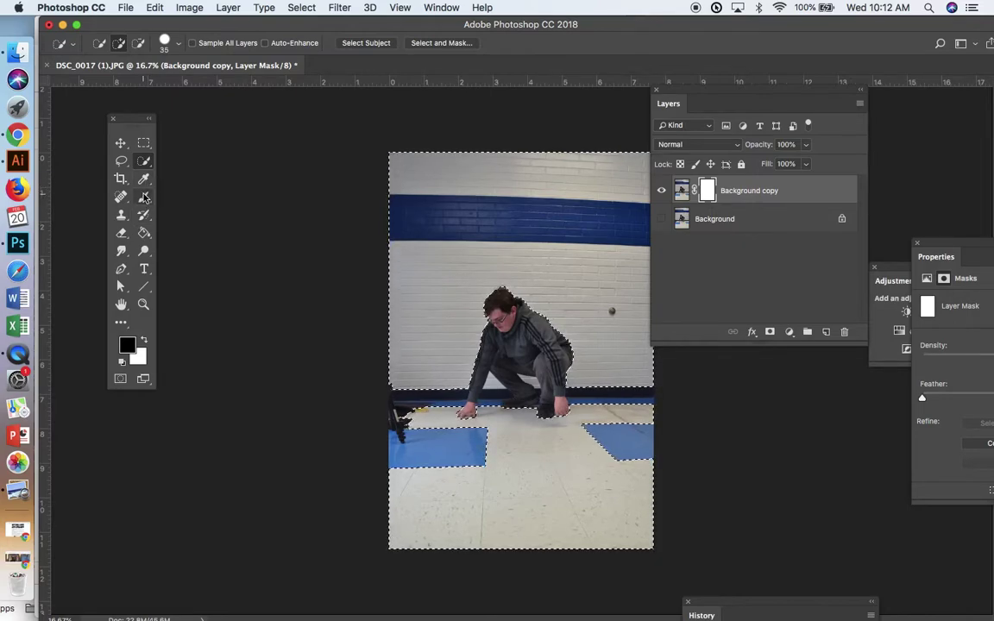
# Step: Paint the selected wall and floor black on the mask with a 1300 px brush and clear the selection
pyautogui.click(144, 197)
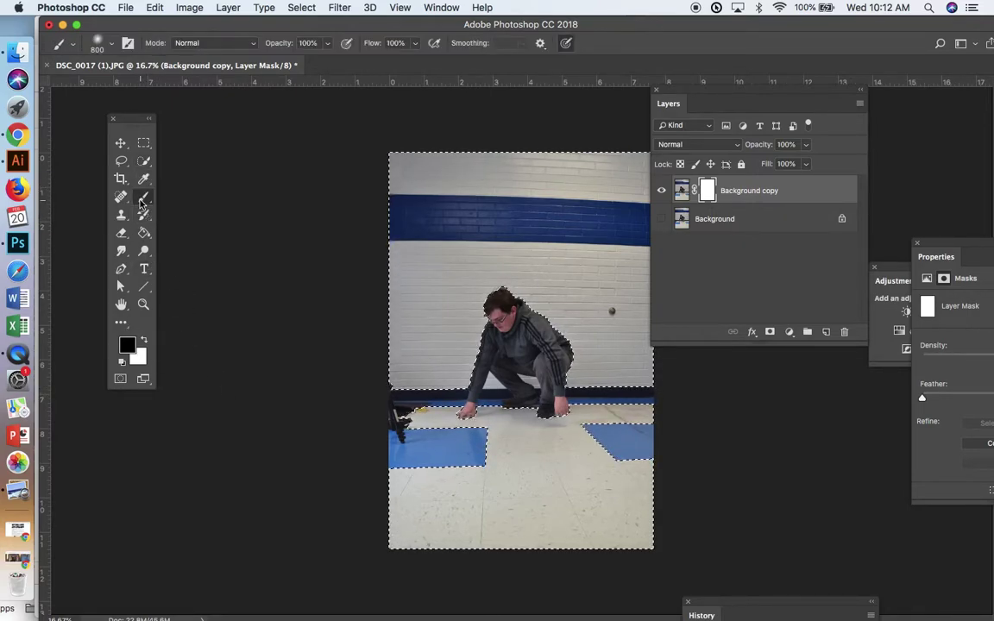
pyautogui.moveTo(409, 372)
pyautogui.mouseDown()
pyautogui.moveTo(439, 439)
pyautogui.moveTo(432, 399)
pyautogui.mouseUp()
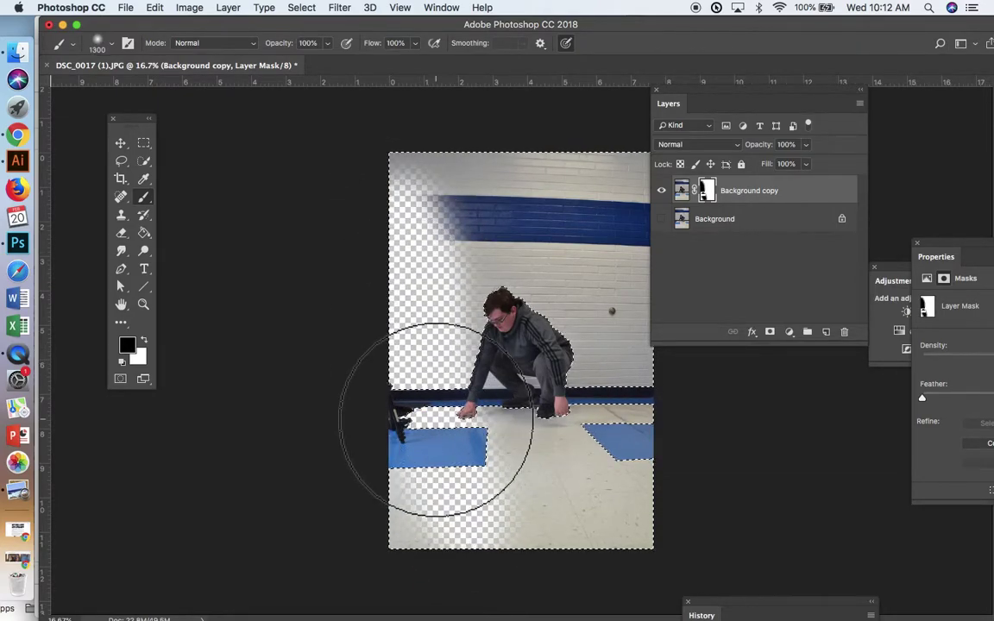
pyautogui.press(']')
pyautogui.moveTo(432, 178)
pyautogui.mouseDown()
pyautogui.moveTo(477, 133)
pyautogui.moveTo(619, 102)
pyautogui.moveTo(572, 188)
pyautogui.mouseUp()
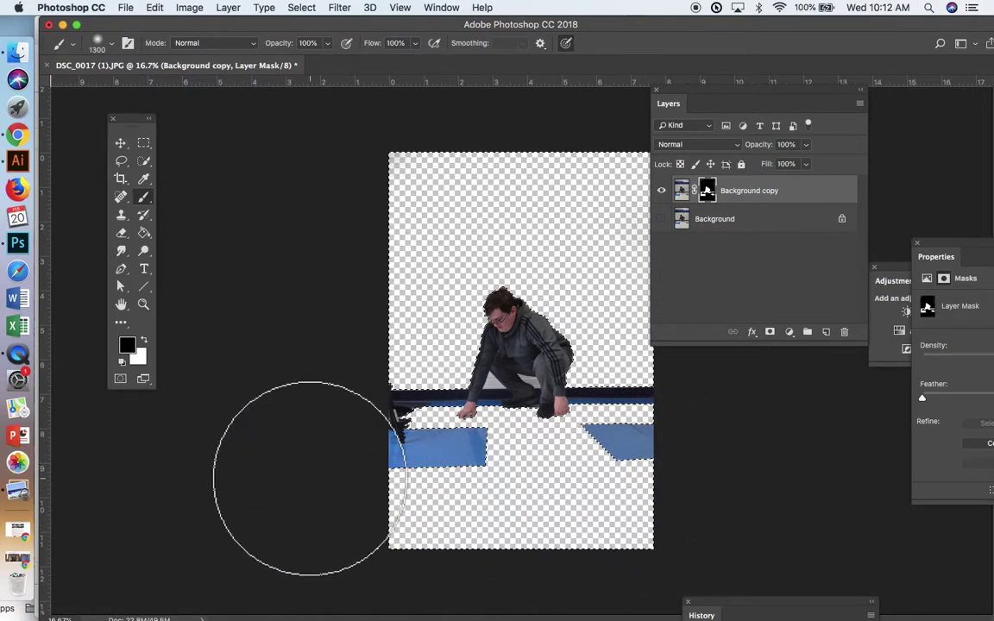
pyautogui.click(301, 7)
pyautogui.click(328, 38)
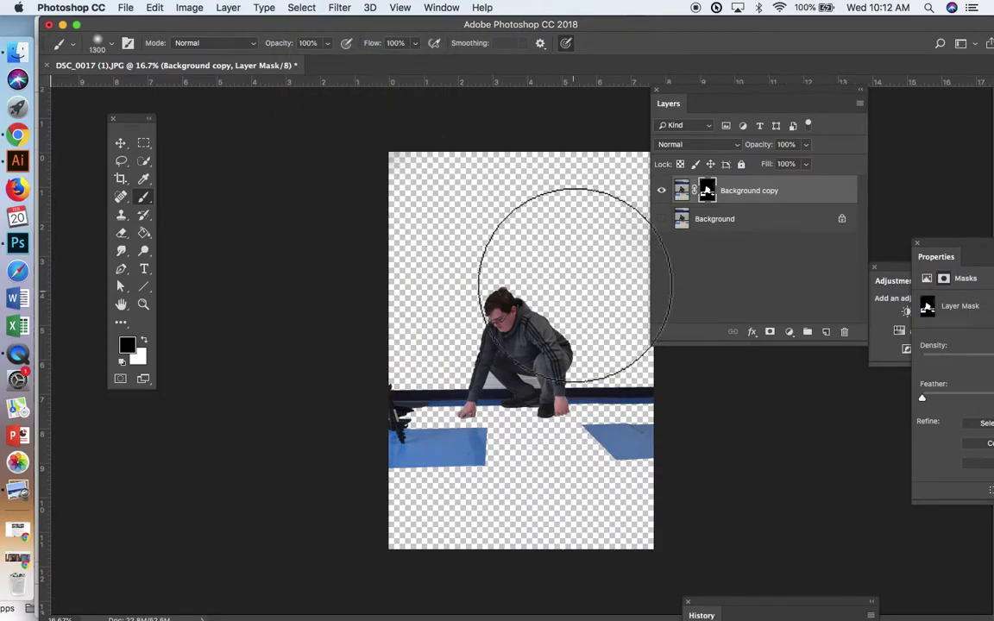
# Step: Target the Background copy image and quick-select the leftover background between the reaching arm and the leg, using brush size 25
pyautogui.click(683, 190)
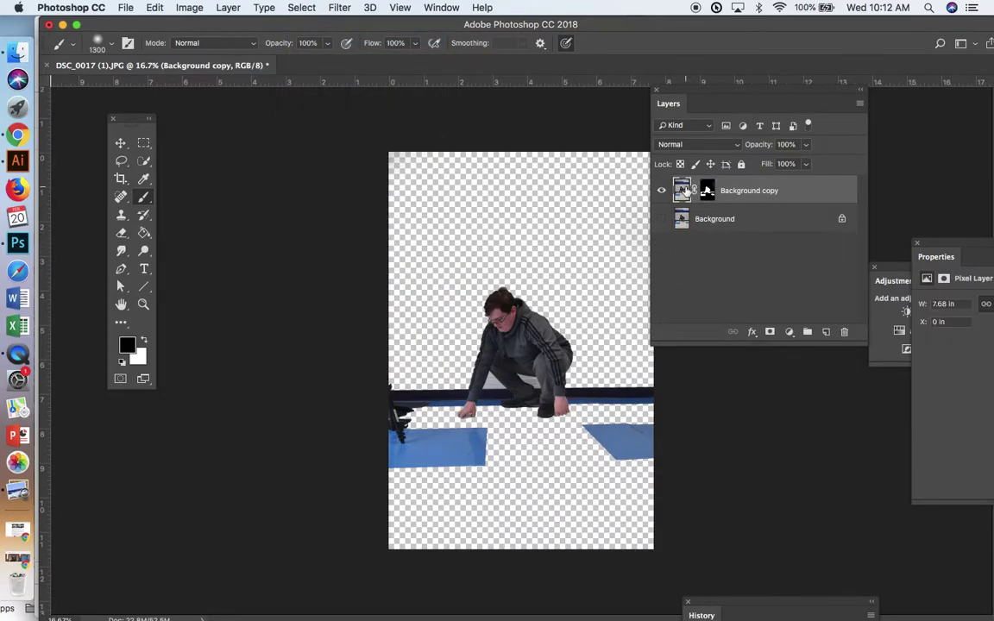
pyautogui.press('super+plus')
pyautogui.press('super+plus')
pyautogui.press('super+plus')
pyautogui.press('super+plus')
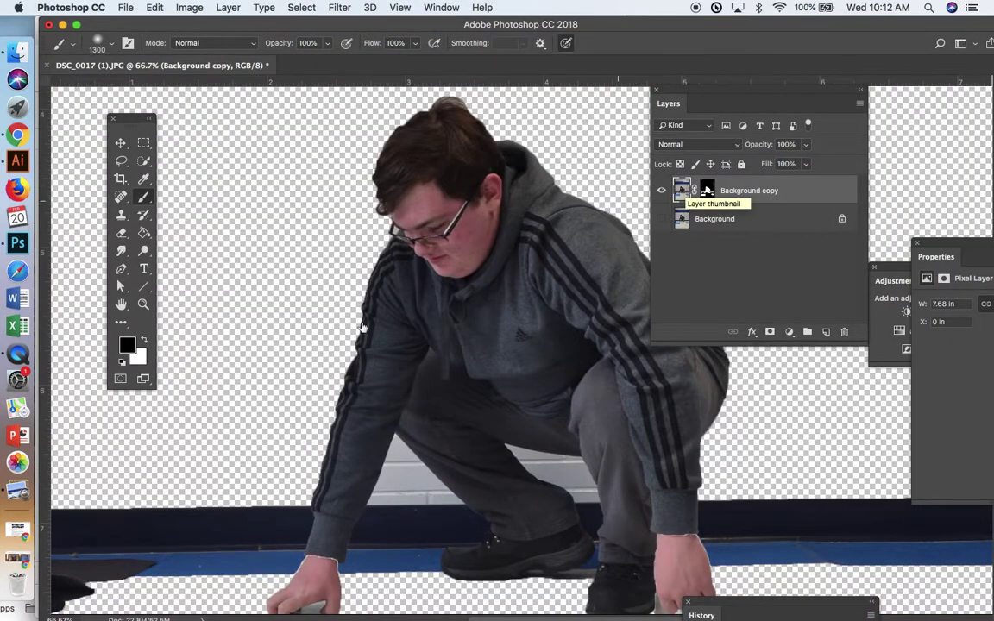
pyautogui.scroll(-5, 362, 326)
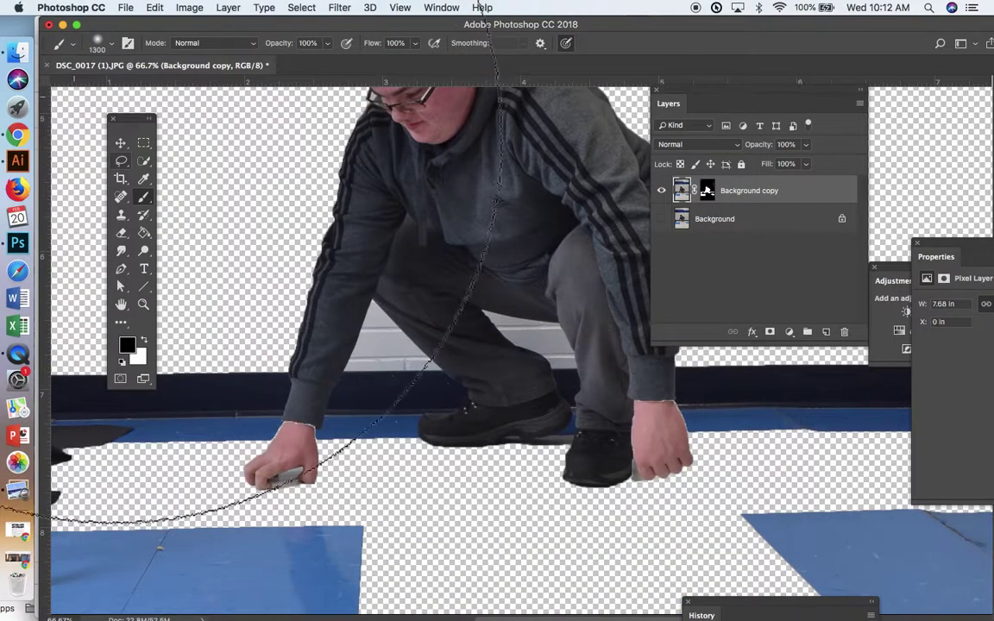
pyautogui.click(144, 161)
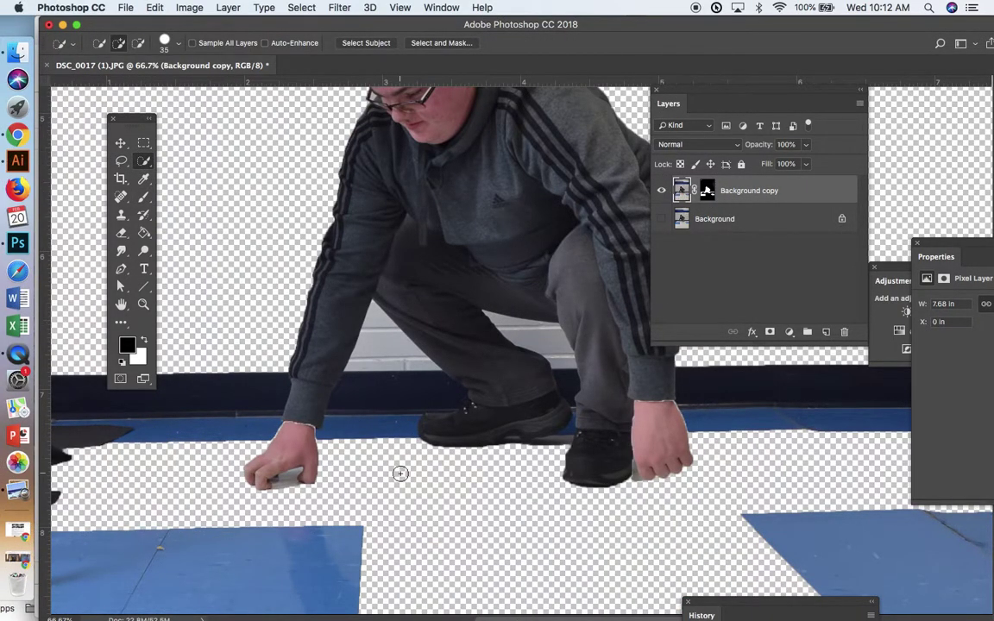
pyautogui.moveTo(387, 350); pyautogui.dragTo(347, 438)
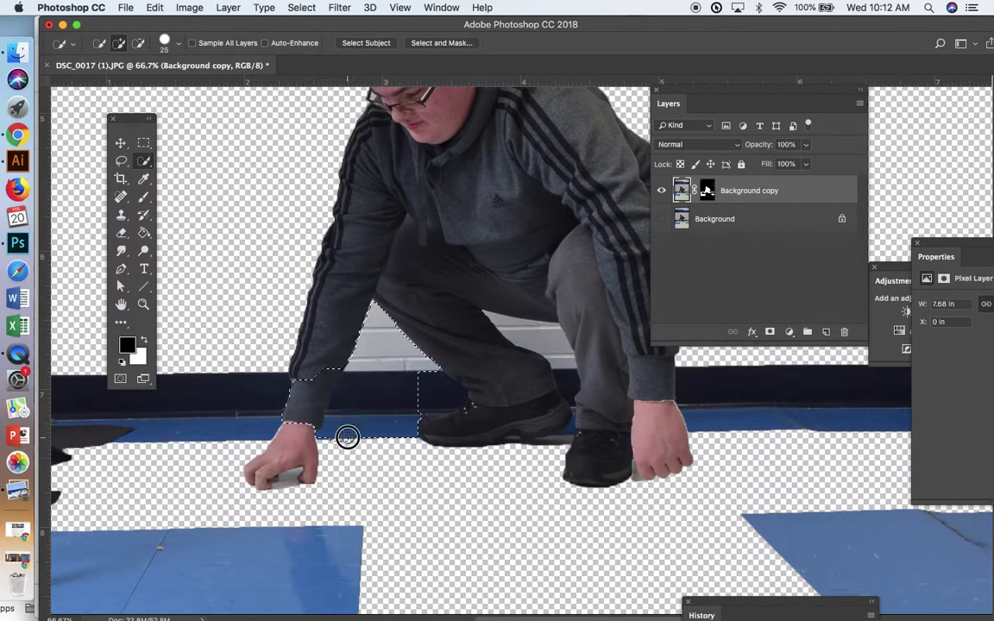
# Step: Subtract the sleeve cuff and wrist from the selected gap so its edge follows the arm
pyautogui.press('alt')
pyautogui.moveTo(318, 381); pyautogui.dragTo(302, 412)
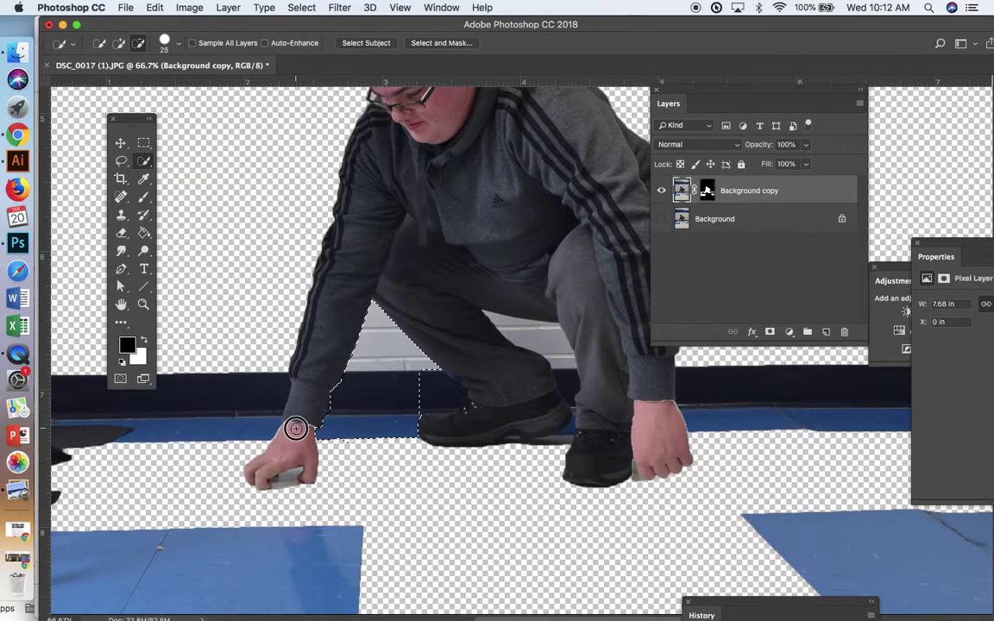
pyautogui.moveTo(304, 424); pyautogui.dragTo(343, 438)
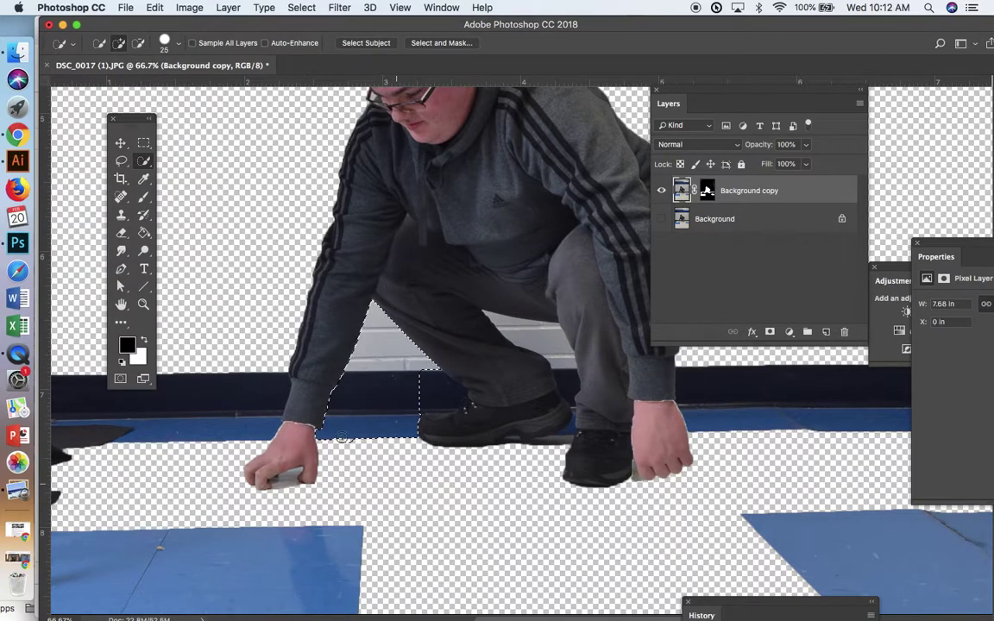
# Step: Paint black on the layer mask over the selected gap between the arm and the leg
pyautogui.click(706, 193)
pyautogui.click(144, 195)
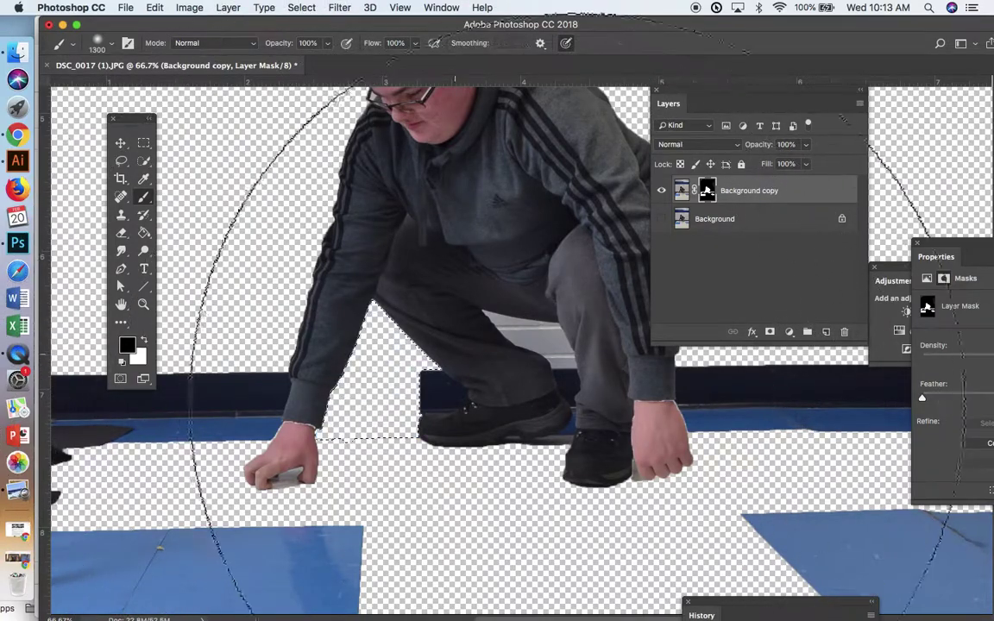
# Step: Finish painting the arm-and-leg gap black on the layer mask and clear the selection
pyautogui.click(457, 371)
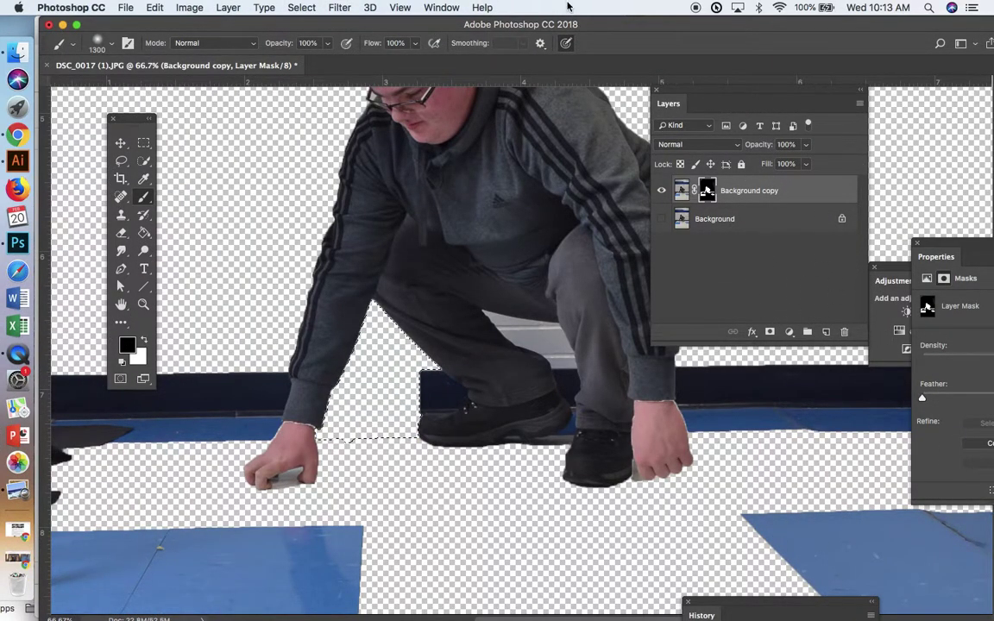
pyautogui.click(301, 7)
pyautogui.click(320, 36)
# Step: Target the Background copy image and quick-select the dark wall and blue floor strip beside the planted fist, using brush size 25
pyautogui.press('super+minus')
pyautogui.press('super+minus')
pyautogui.press('super+minus')
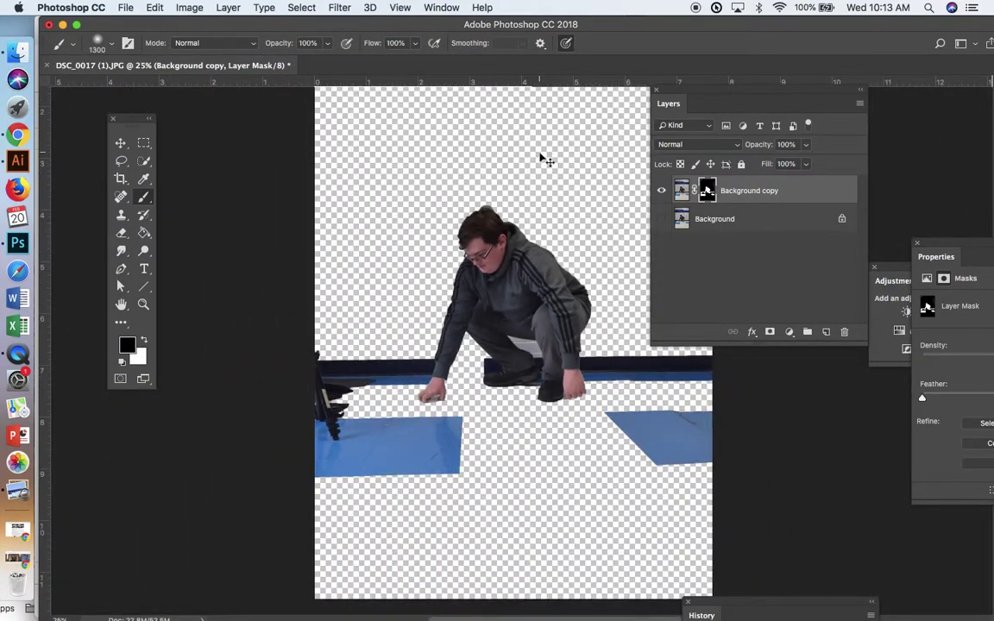
pyautogui.press('super+plus')
pyautogui.press('super+plus')
pyautogui.press('super+plus')
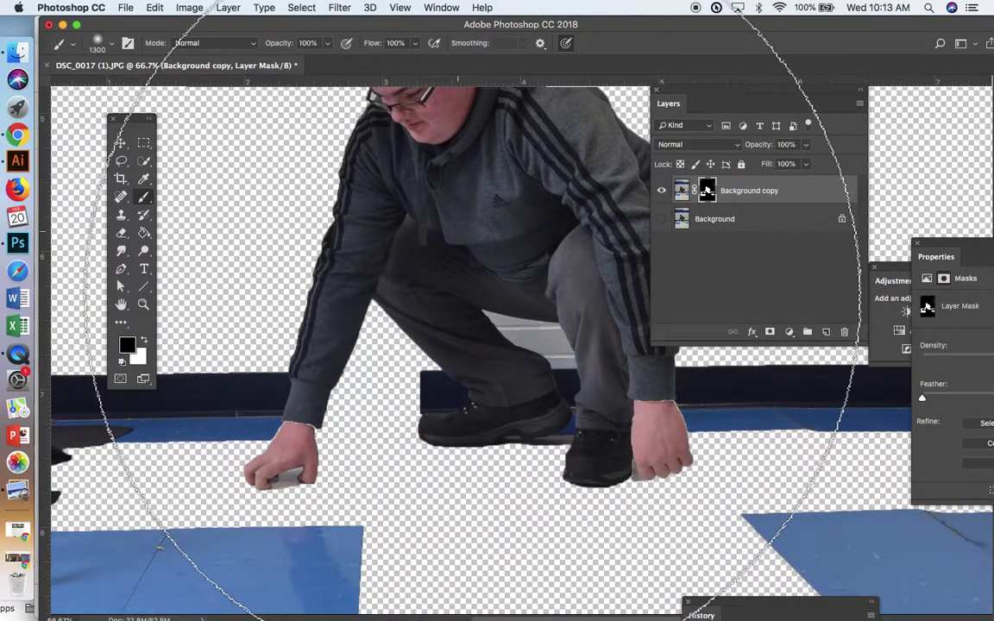
pyautogui.hscroll(5, 449, 310)
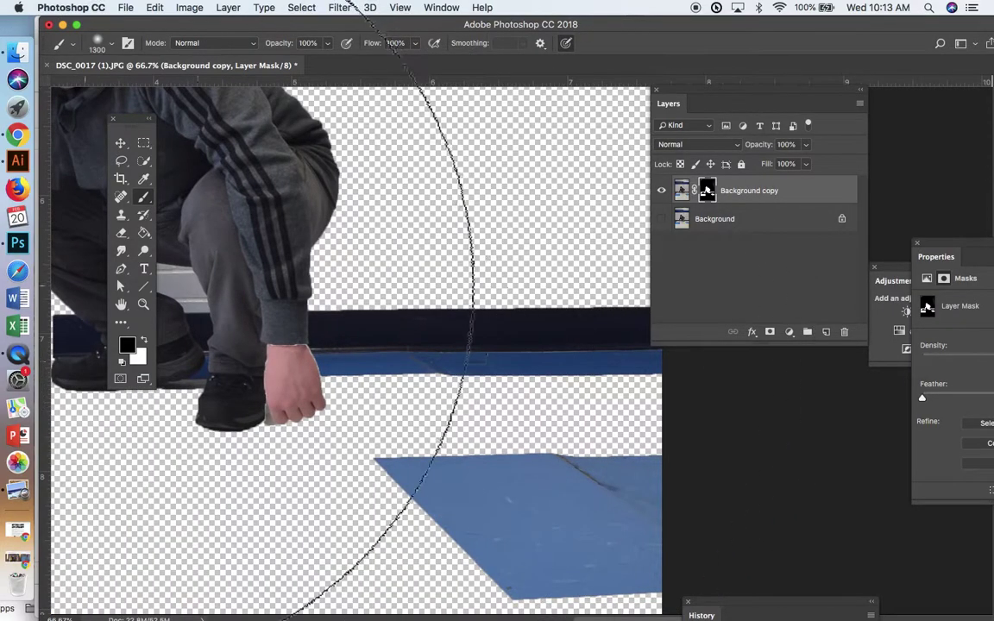
pyautogui.press('w')
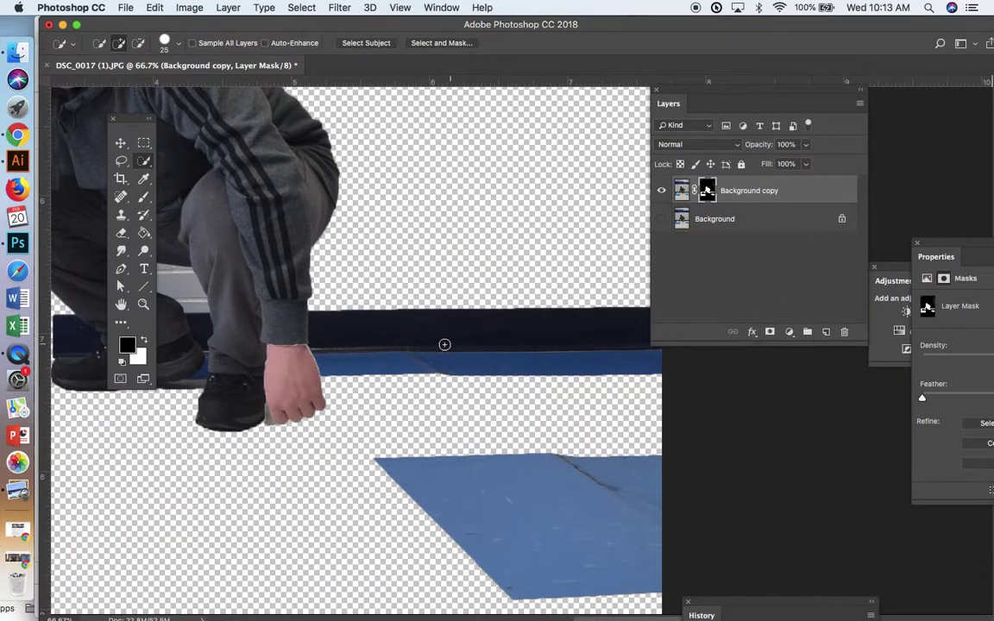
pyautogui.click(681, 191)
pyautogui.moveTo(414, 345); pyautogui.dragTo(535, 351)
# Step: Paint the selected wall and floor strip beside the fist black on the layer mask and clear the selection
pyautogui.press('super+backslash')
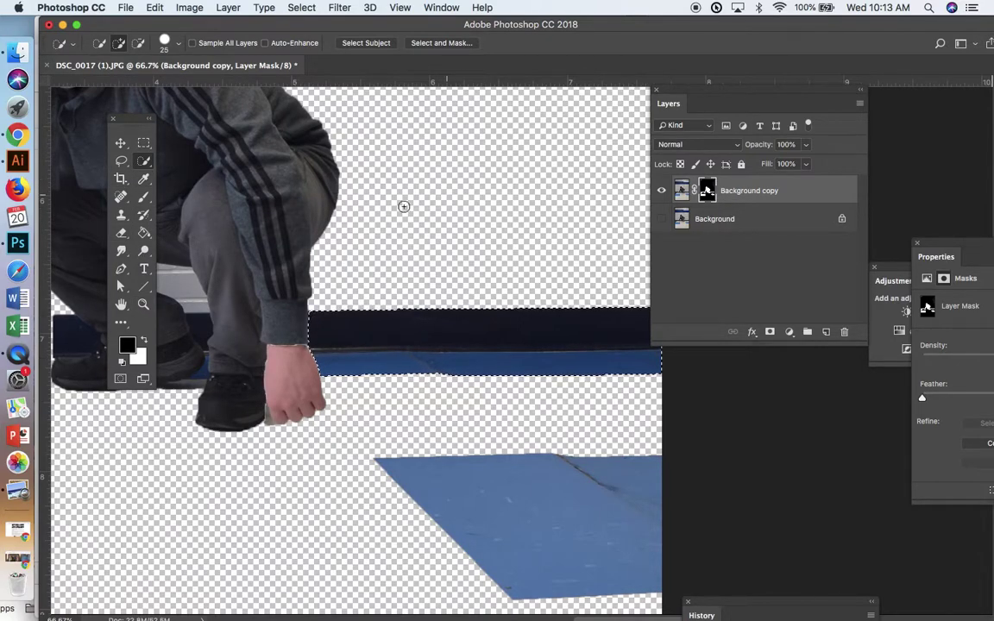
pyautogui.press('b')
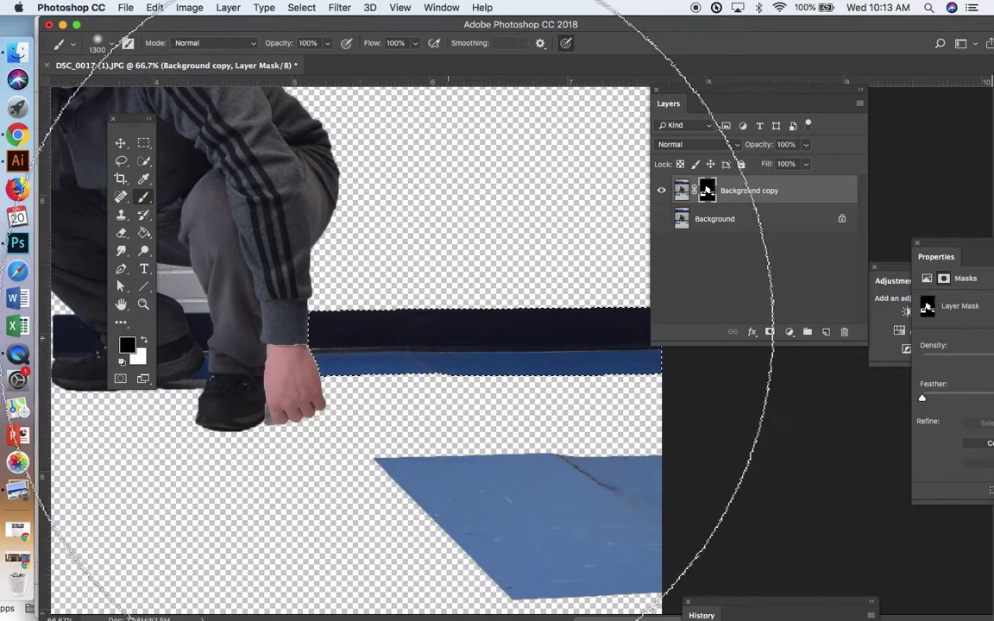
pyautogui.click(358, 332)
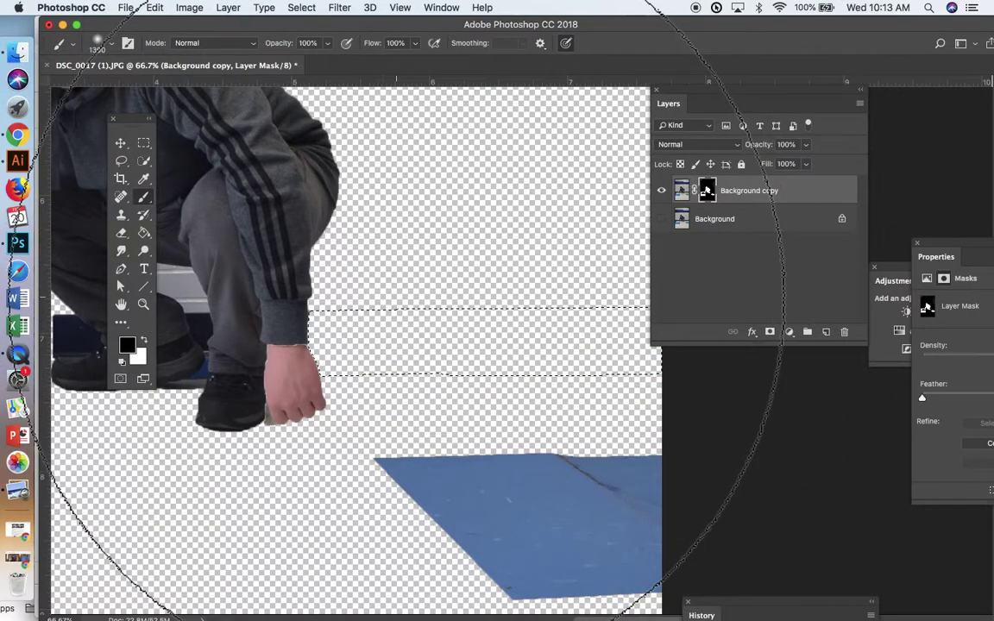
pyautogui.scroll(3, 362, 363)
pyautogui.hscroll(-4, 362, 362)
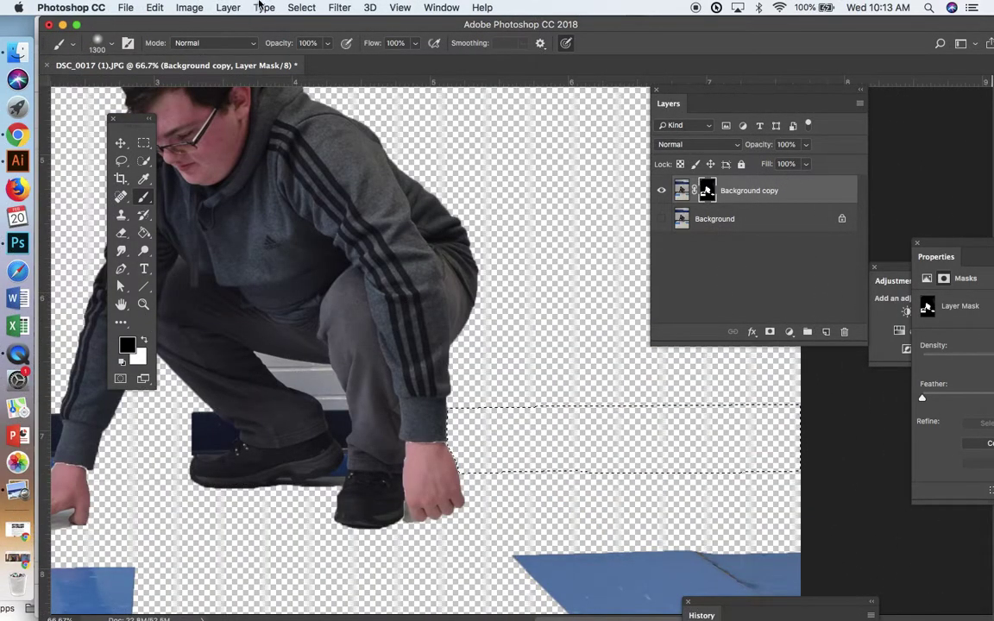
pyautogui.click(301, 7)
pyautogui.click(319, 38)
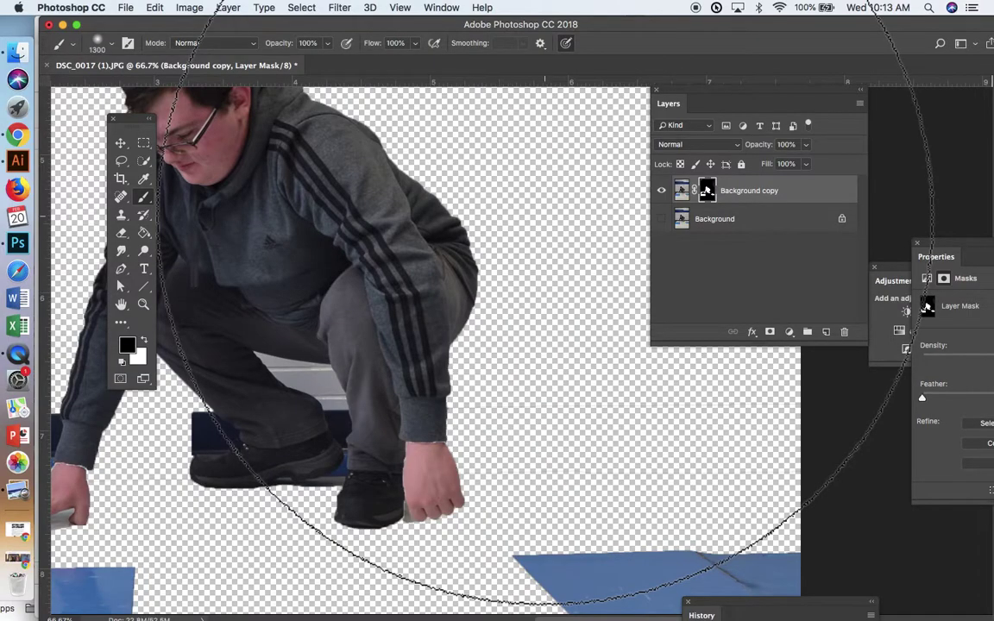
# Step: Paint white on the mask with a 25 px brush to restore the seam between the reaching arm's cuff and wrist
pyautogui.scroll(2, 545, 220)
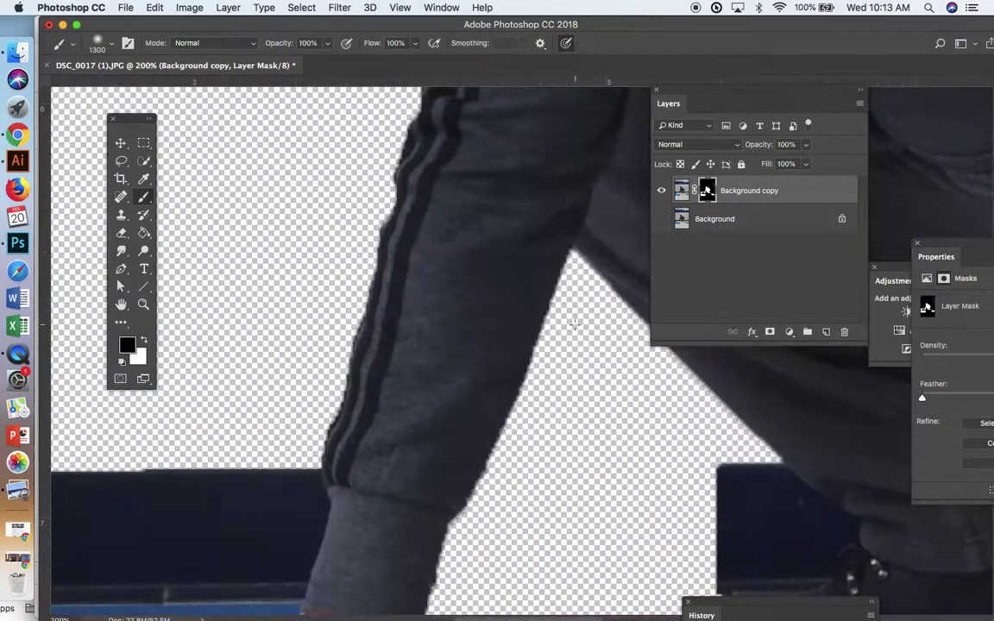
pyautogui.scroll(-10, 574, 324)
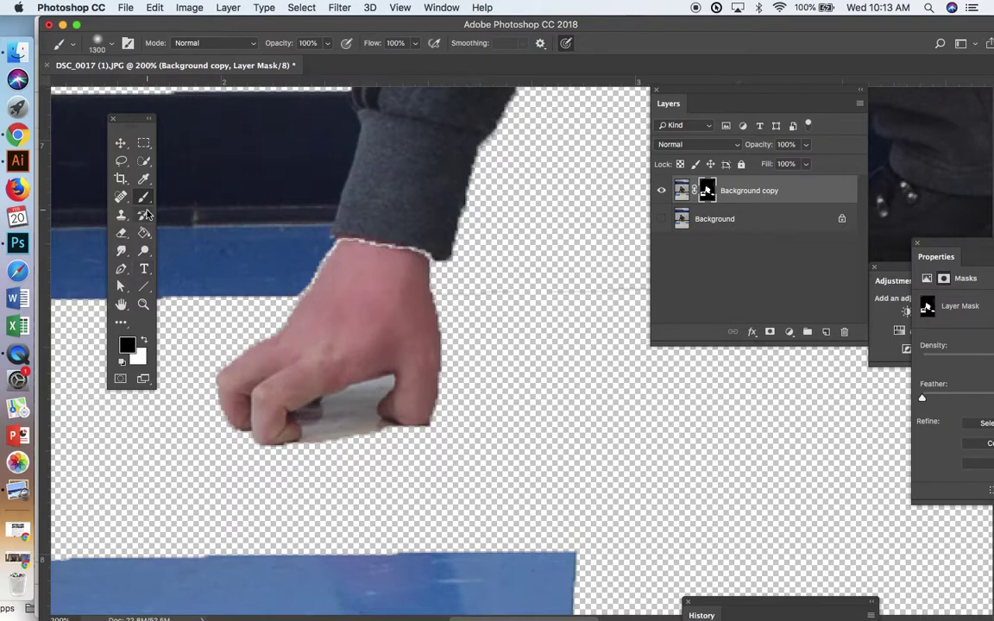
pyautogui.click(146, 342)
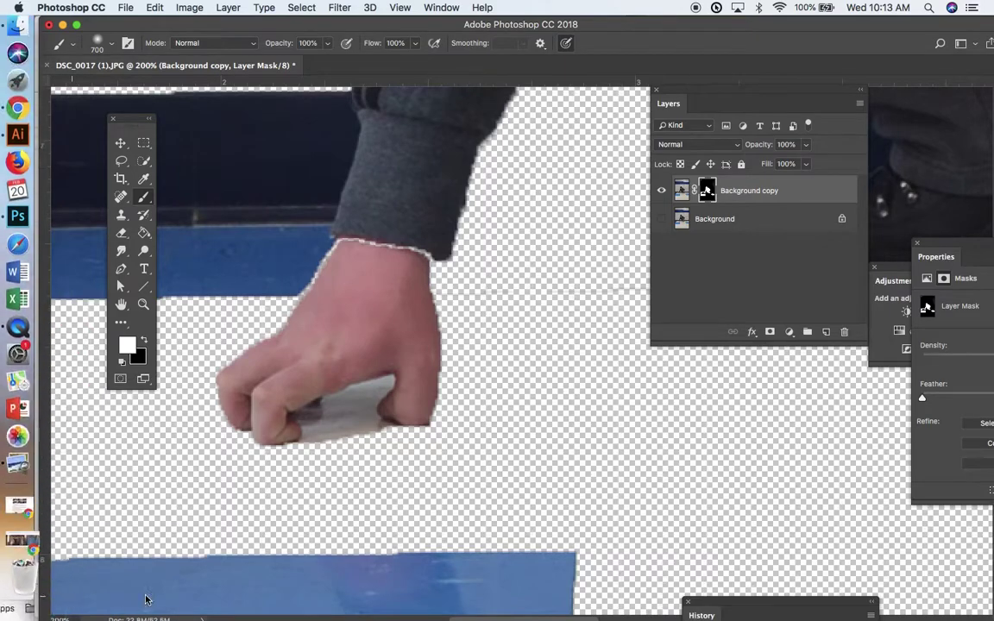
pyautogui.press('[')
pyautogui.press('[')
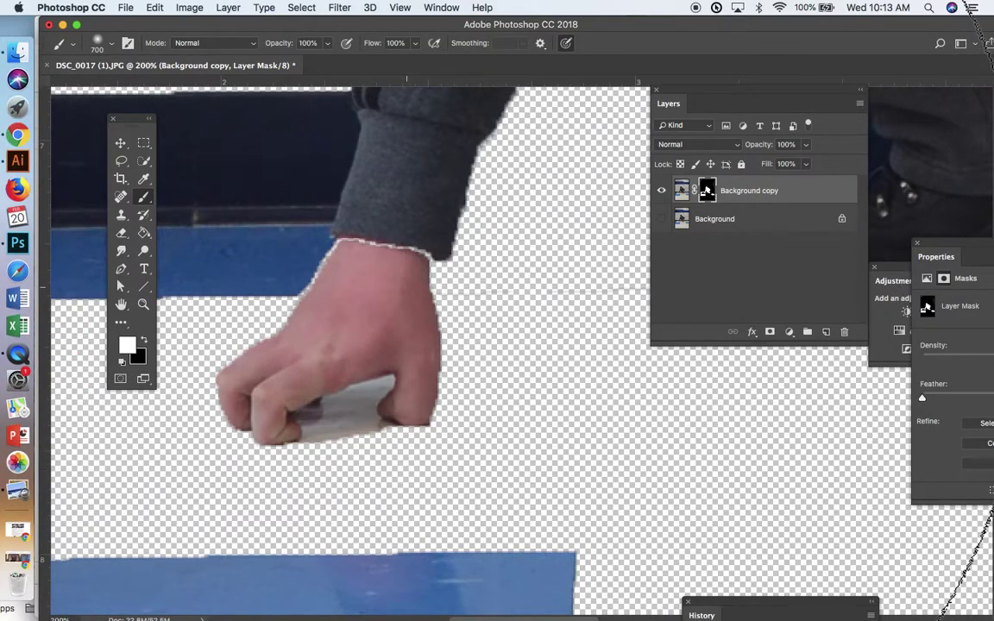
pyautogui.press('[')
pyautogui.press('[')
pyautogui.press('[')
pyautogui.press('[')
pyautogui.press('[')
pyautogui.press('[')
pyautogui.press('[')
pyautogui.press('[')
pyautogui.press('[')
pyautogui.press('[')
pyautogui.press('[')
pyautogui.press('[')
pyautogui.press('[')
pyautogui.press('[')
pyautogui.press('[')
pyautogui.press('[')
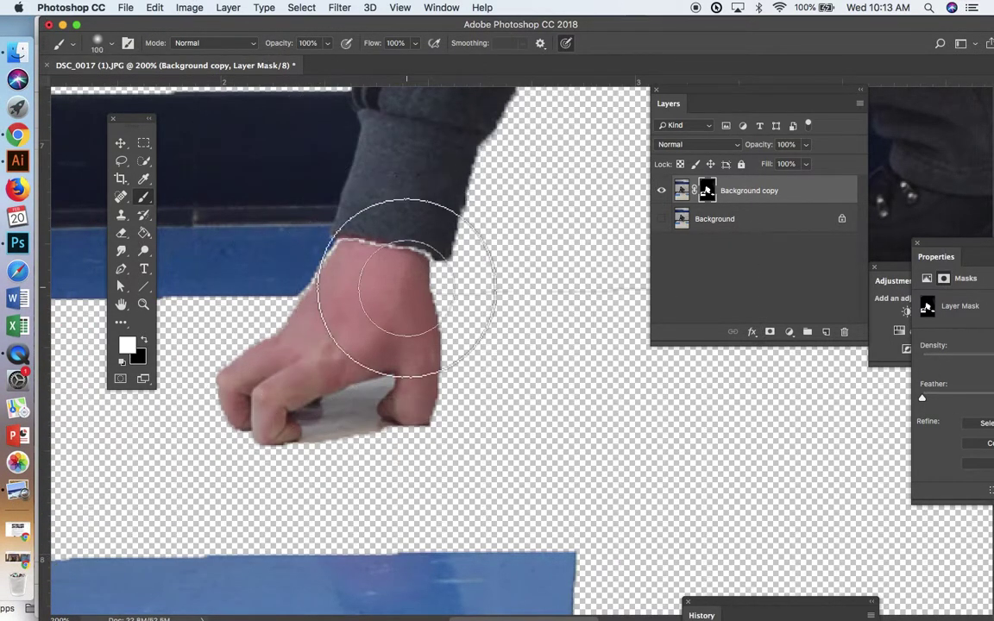
pyautogui.press('[')
pyautogui.press('[')
pyautogui.press(']')
pyautogui.press(']')
pyautogui.press(']')
pyautogui.moveTo(422, 249)
pyautogui.mouseDown()
pyautogui.moveTo(419, 240)
pyautogui.moveTo(357, 250)
pyautogui.moveTo(352, 238)
pyautogui.mouseUp()
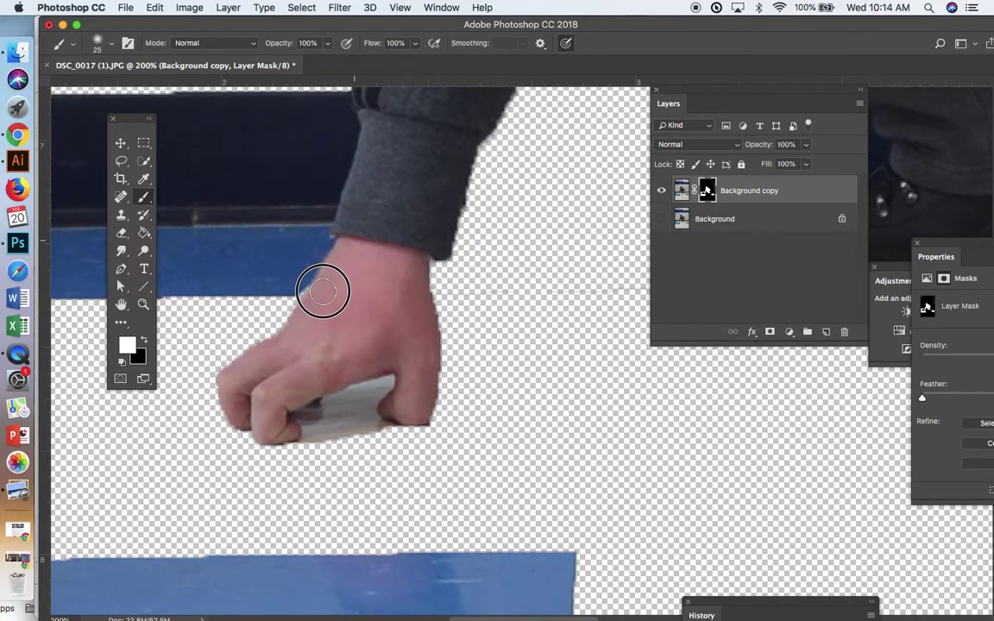
# Step: Restore the seam between the sleeve cuff and the wrist of the fist beside the shoe by painting white on the mask
pyautogui.scroll(15, 405, 422)
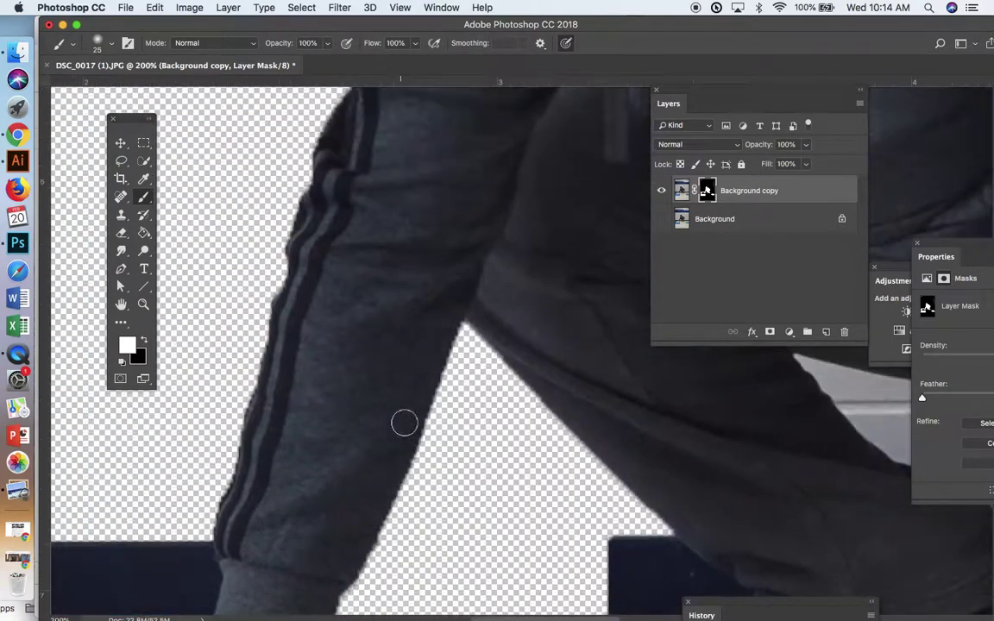
pyautogui.scroll(-10, 405, 422)
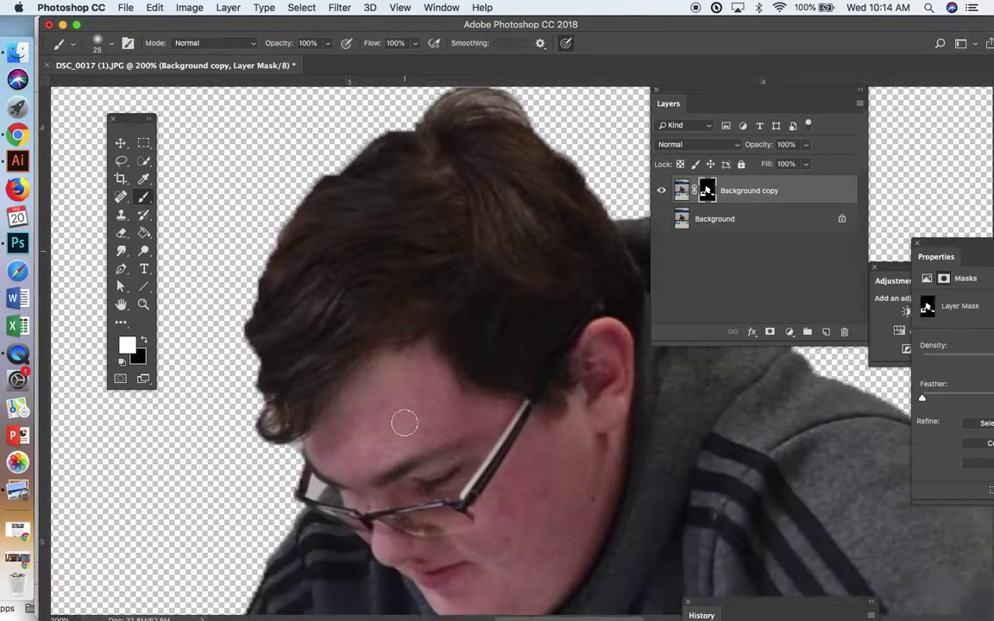
pyautogui.scroll(-12, 404, 421)
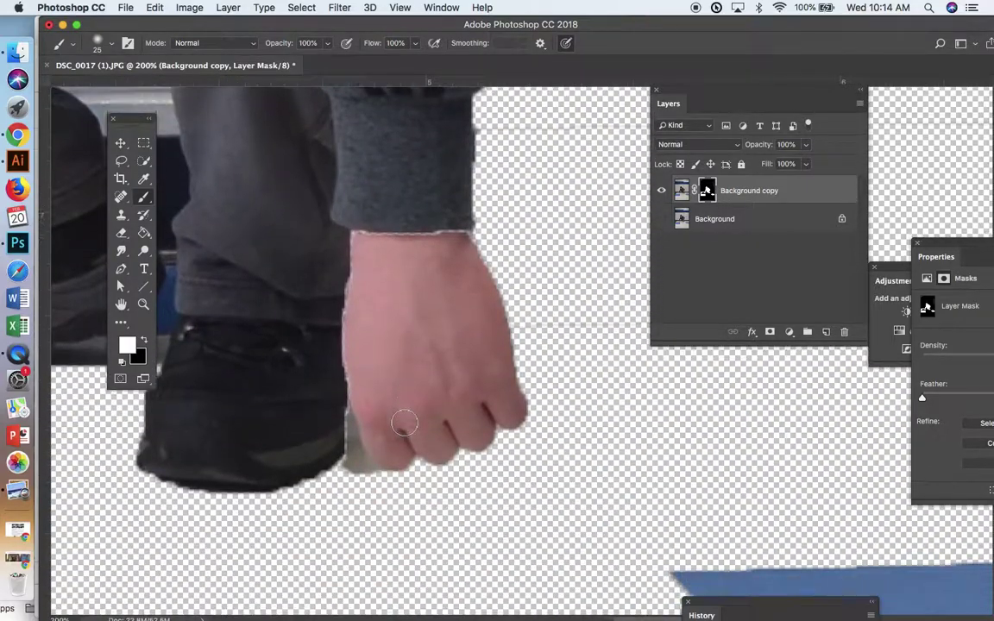
pyautogui.scroll(-2, 405, 422)
pyautogui.hscroll(-2, 405, 422)
pyautogui.moveTo(475, 194)
pyautogui.mouseDown()
pyautogui.moveTo(490, 168)
pyautogui.moveTo(493, 178)
pyautogui.moveTo(442, 168)
pyautogui.moveTo(431, 229)
pyautogui.moveTo(443, 195)
pyautogui.moveTo(395, 262)
pyautogui.moveTo(388, 332)
pyautogui.moveTo(390, 205)
pyautogui.moveTo(306, 178)
pyautogui.moveTo(408, 116)
pyautogui.mouseUp()
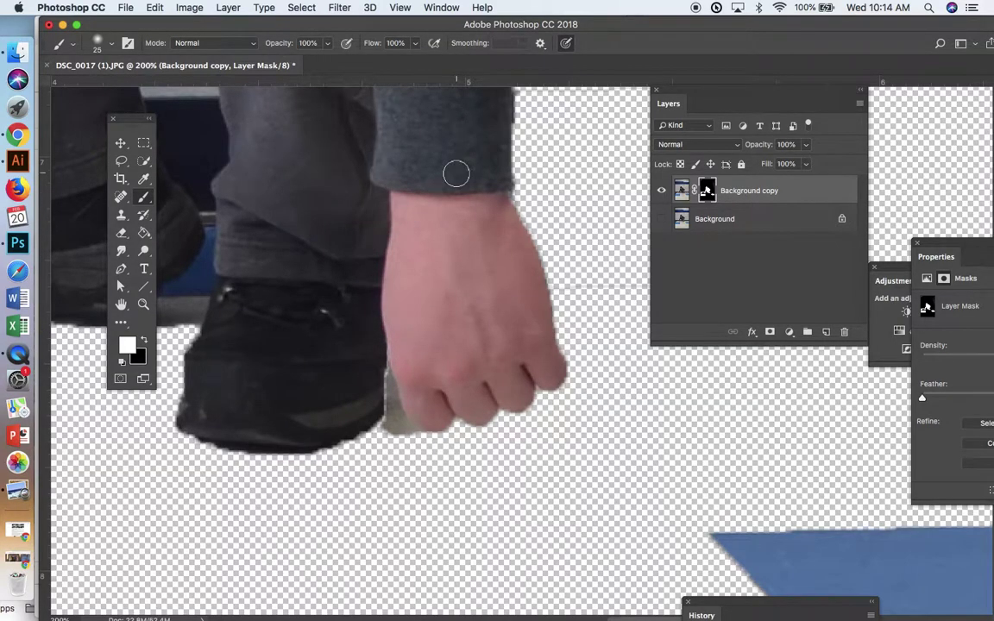
# Step: Quick-select the grey wall and dark strip visible between the two legs, and make black the foreground colour
pyautogui.scroll(10, 457, 174)
pyautogui.hscroll(-8, 457, 174)
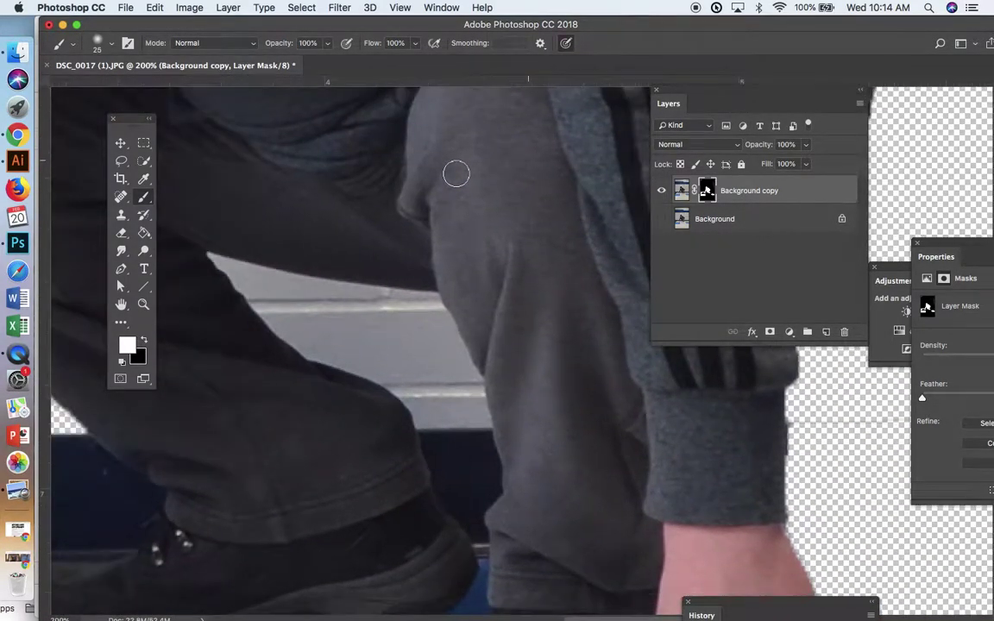
pyautogui.hscroll(-4, 457, 175)
pyautogui.click(146, 165)
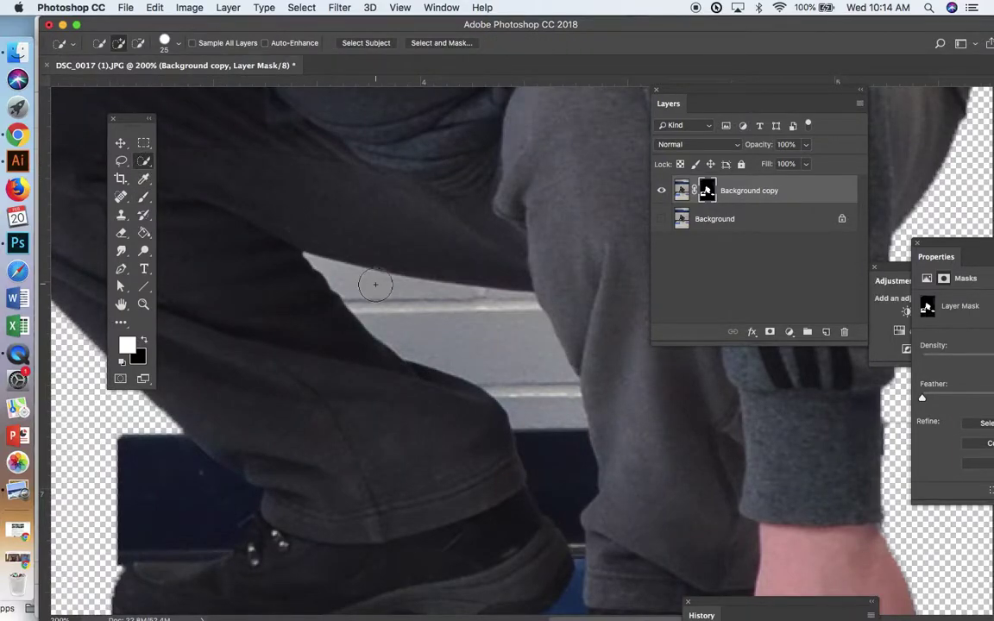
pyautogui.moveTo(494, 336); pyautogui.dragTo(559, 330)
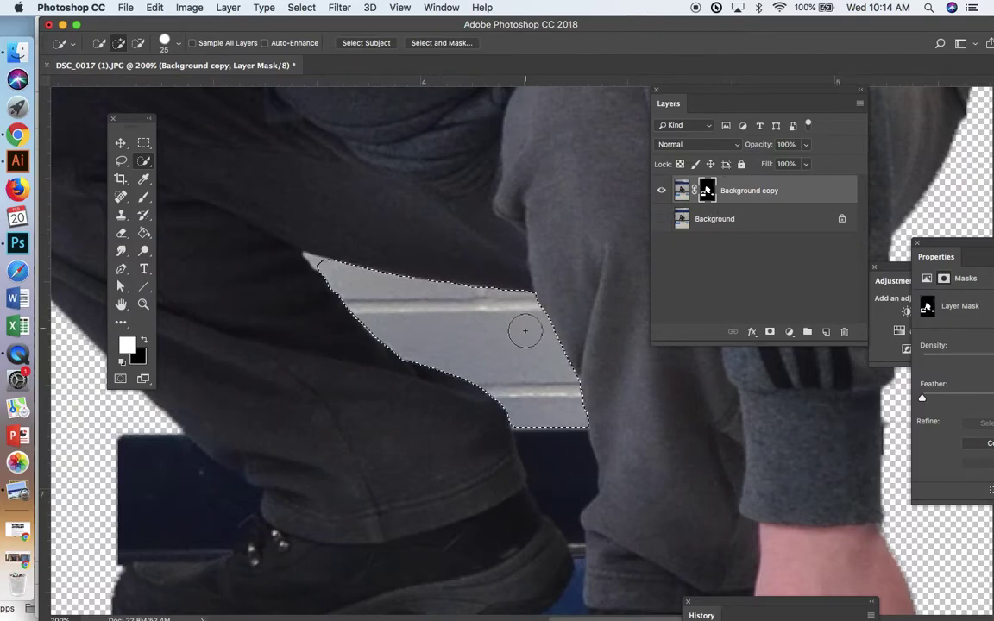
pyautogui.scroll(-4, 526, 337)
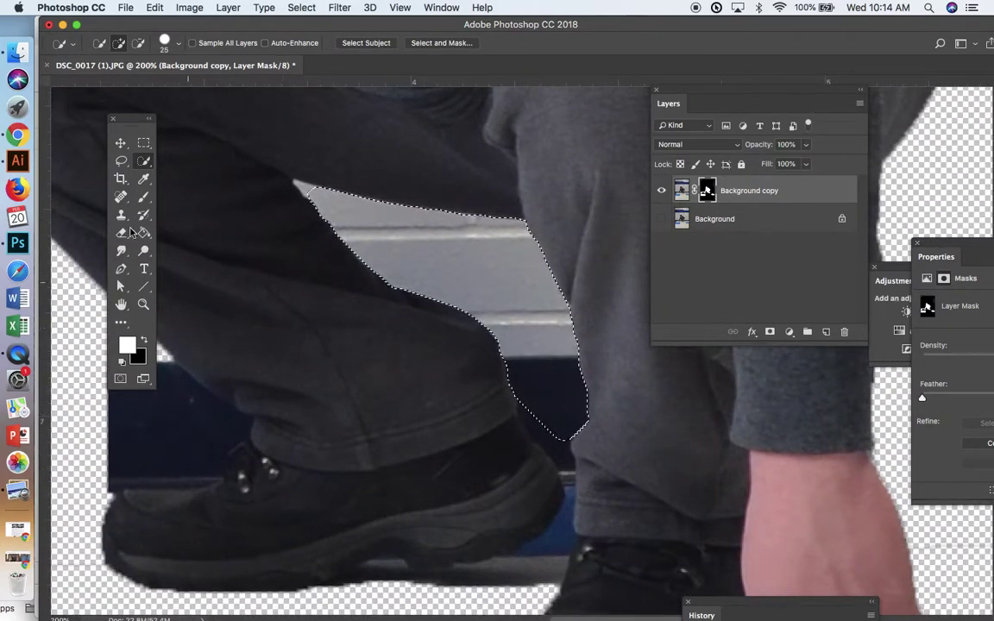
pyautogui.click(147, 334)
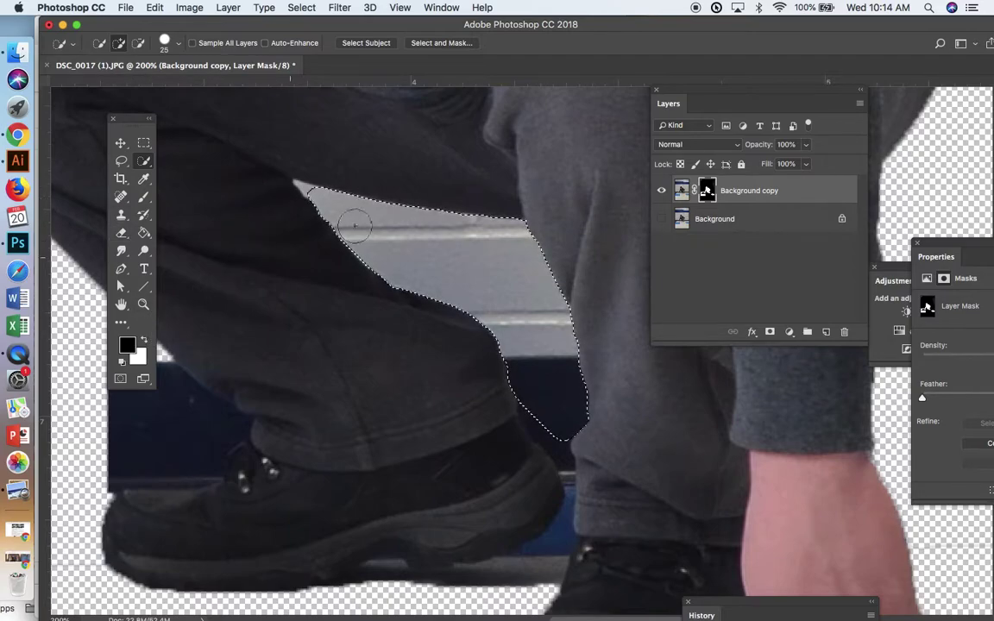
pyautogui.moveTo(266, 232)
pyautogui.mouseDown()
pyautogui.moveTo(391, 329)
pyautogui.moveTo(401, 317)
pyautogui.mouseUp()
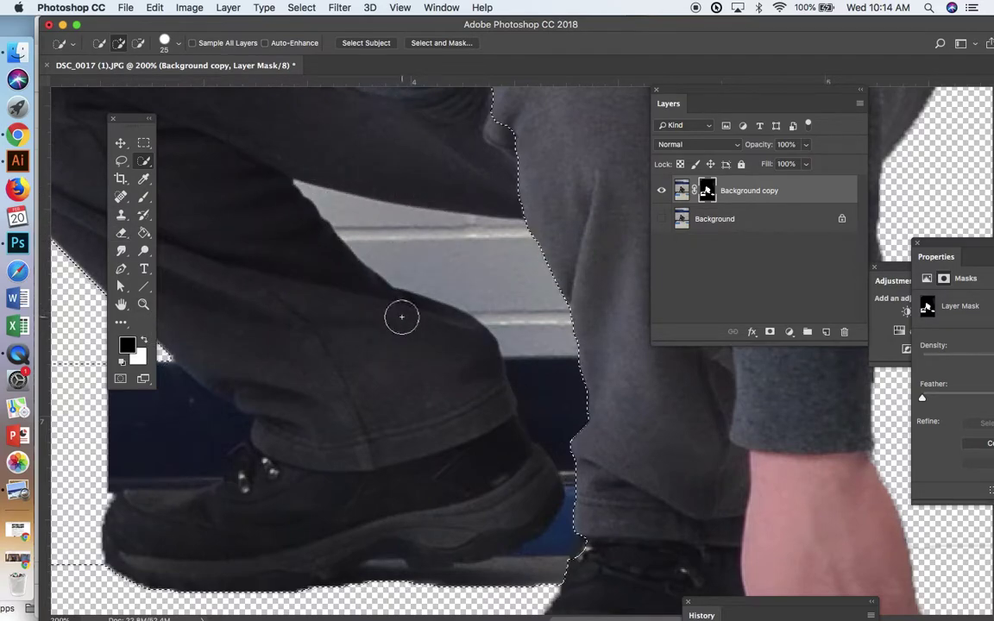
pyautogui.click(154, 7)
pyautogui.click(172, 17)
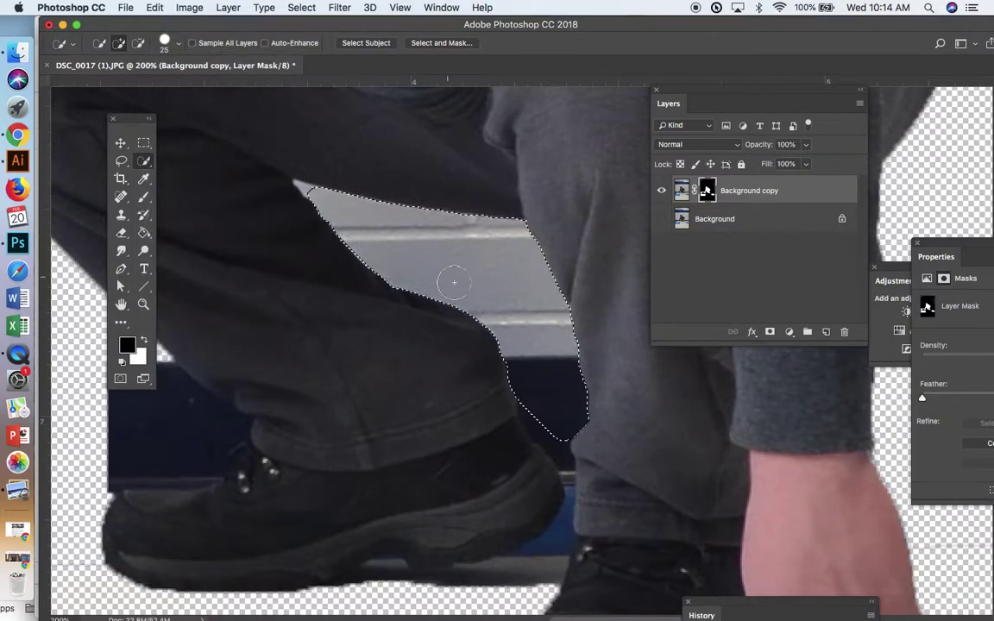
# Step: Paint black on the layer mask over the selected gap between the legs, enlarging the brush to 90 px
pyautogui.click(145, 199)
pyautogui.moveTo(371, 216); pyautogui.dragTo(365, 328)
pyautogui.press(']')
pyautogui.press(']')
pyautogui.press(']')
pyautogui.press(']')
pyautogui.press(']')
pyautogui.moveTo(509, 259)
pyautogui.mouseDown()
pyautogui.moveTo(458, 258)
pyautogui.moveTo(518, 322)
pyautogui.mouseUp()
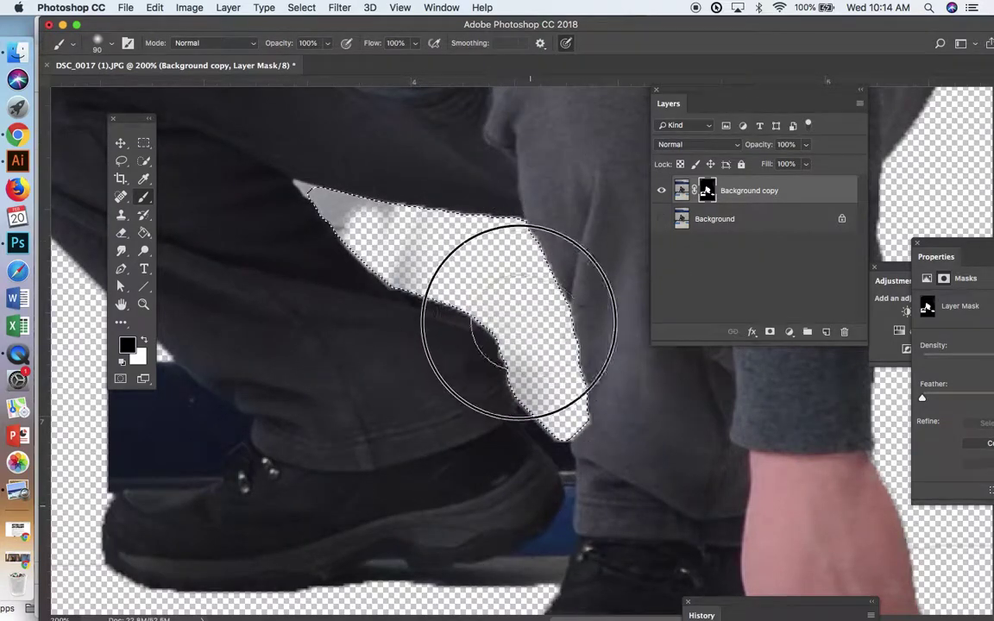
pyautogui.scroll(-5, 496, 371)
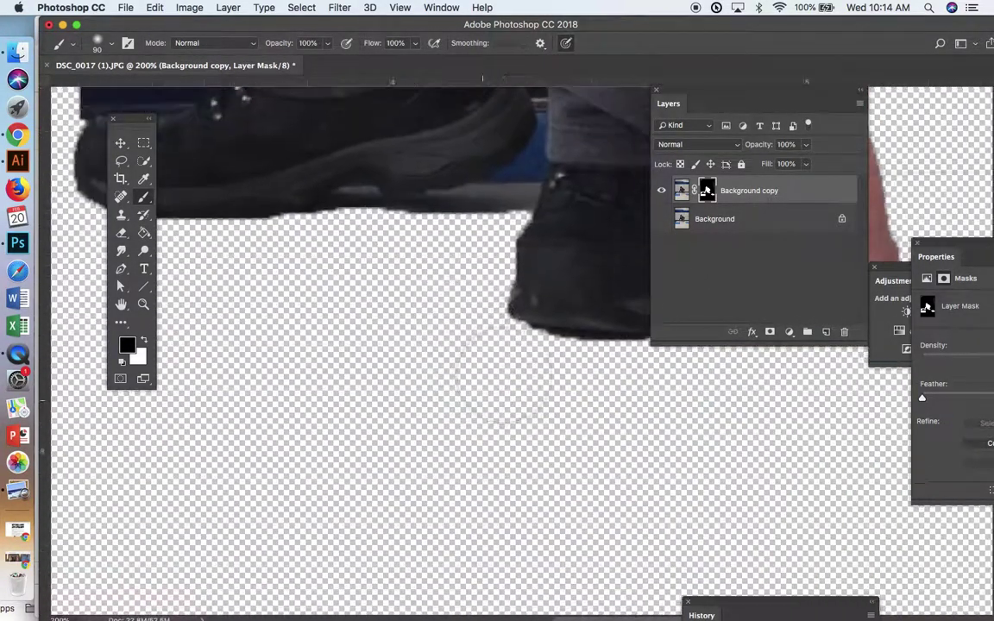